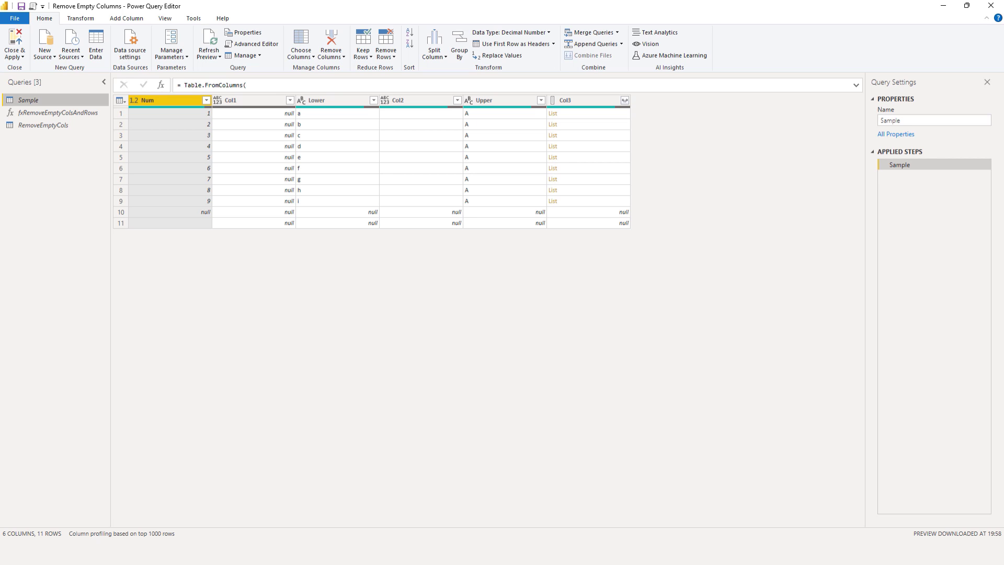
Step: In RemoveEmptyCols, wrap Sample as Table.Profile( Sample ) to list each column's statistics
{"action": "left_click", "coordinate": [50, 127]}
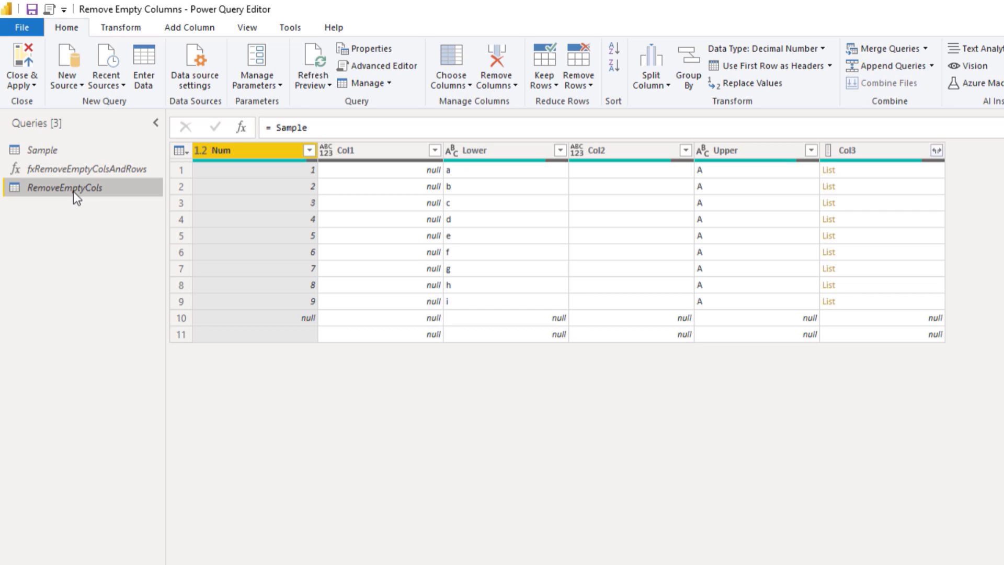
{"action": "left_click", "coordinate": [276, 128]}
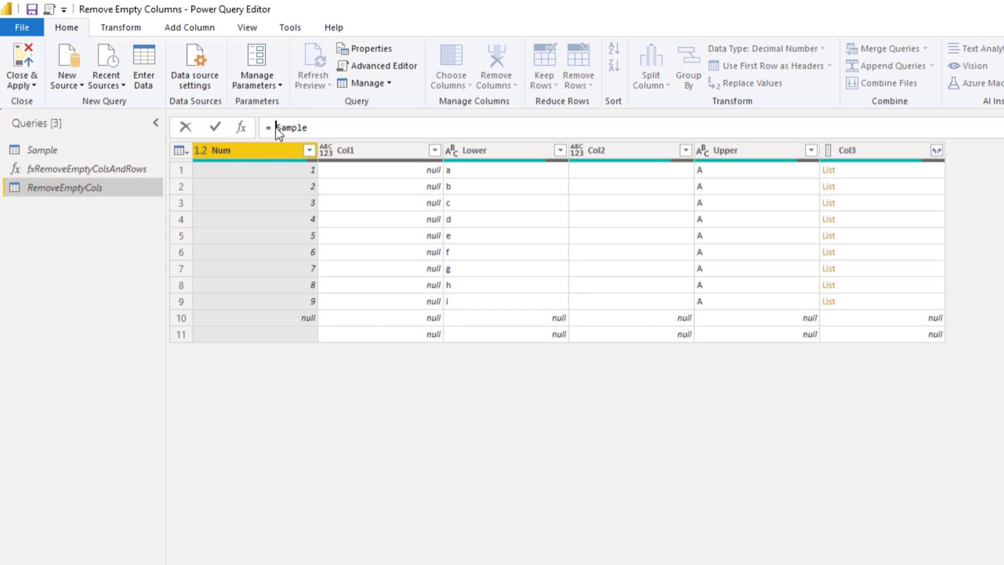
{"action": "type", "text": "tp"}
{"action": "key", "text": "Down"}
{"action": "key", "text": "Down"}
{"action": "key", "text": "Down"}
{"action": "key", "text": "Down"}
{"action": "key", "text": "Down"}
{"action": "key", "text": "Down"}
{"action": "key", "text": "Down"}
{"action": "key", "text": "Down"}
{"action": "key", "text": "Down"}
{"action": "key", "text": "Down"}
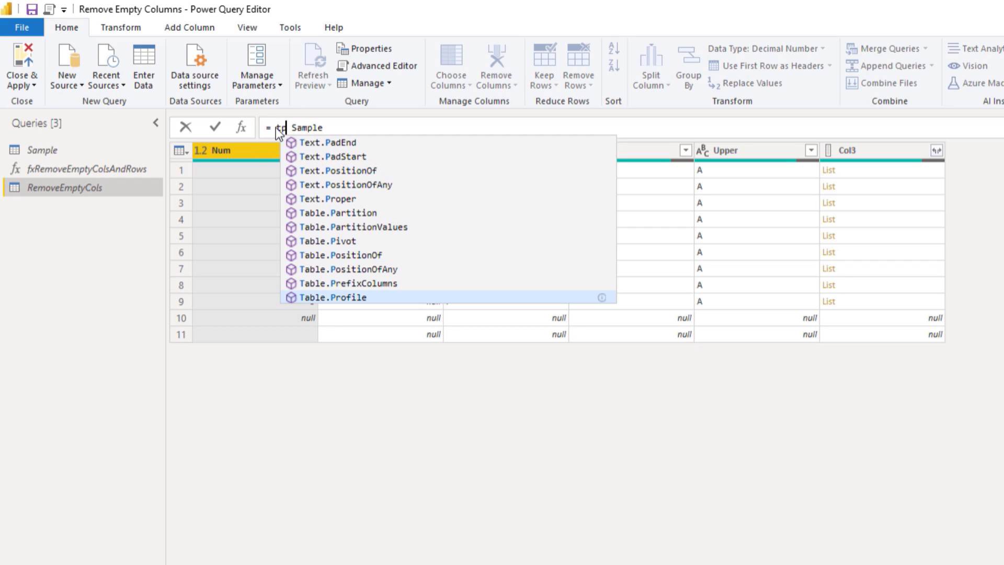
{"action": "key", "text": "Tab"}
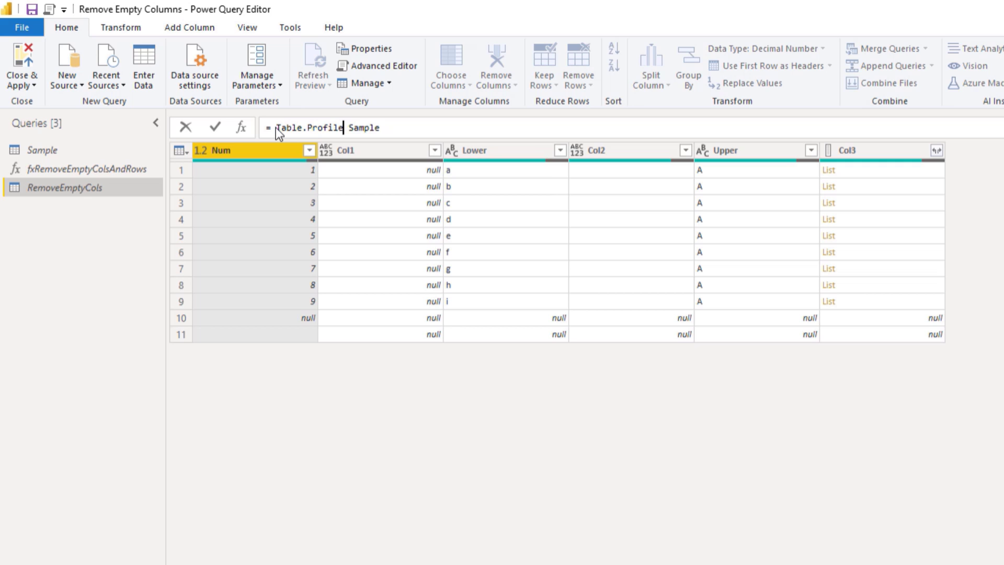
{"action": "type", "text": "("}
{"action": "key", "text": "Delete"}
{"action": "key", "text": "End"}
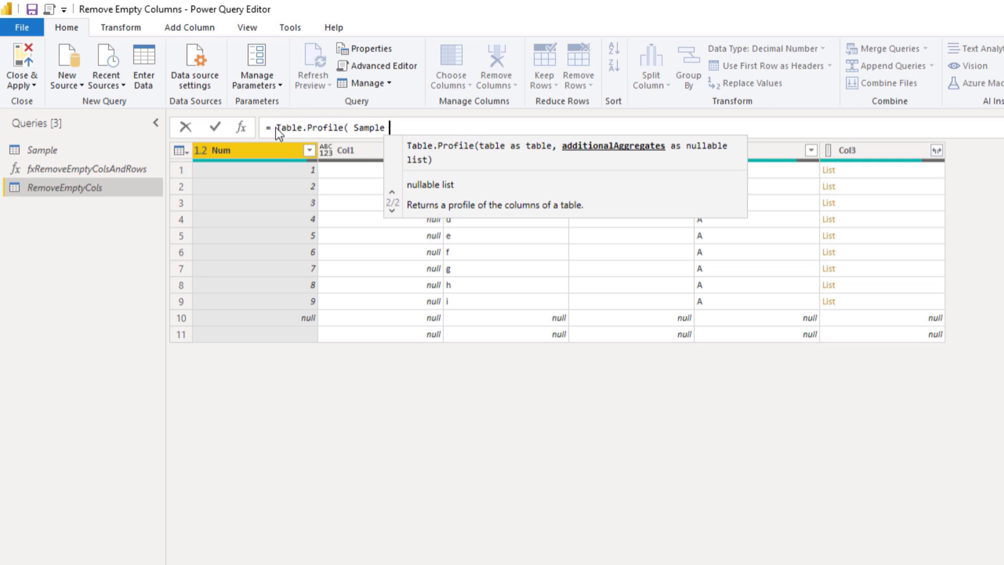
{"action": "type", "text": ")"}
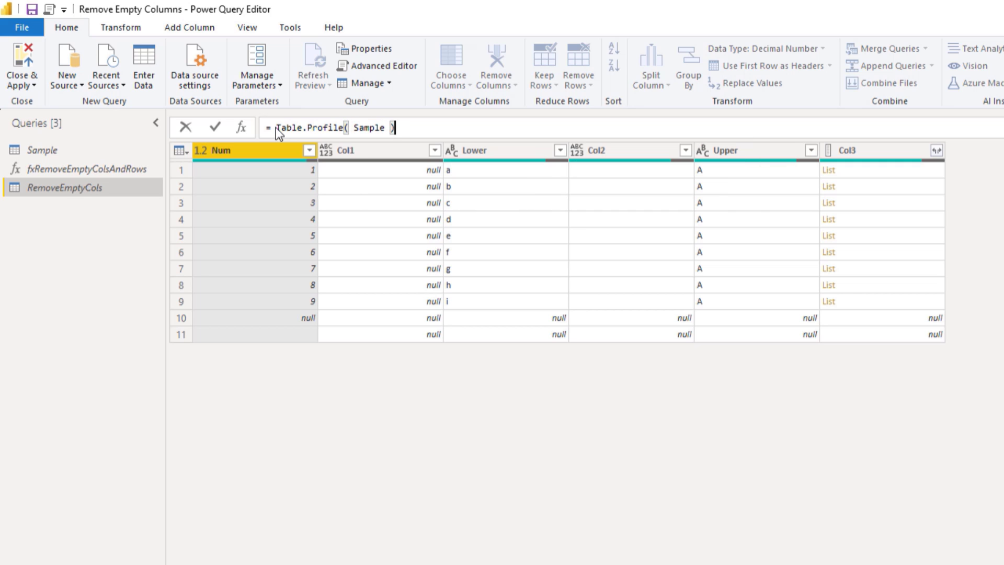
{"action": "left_click", "coordinate": [215, 126]}
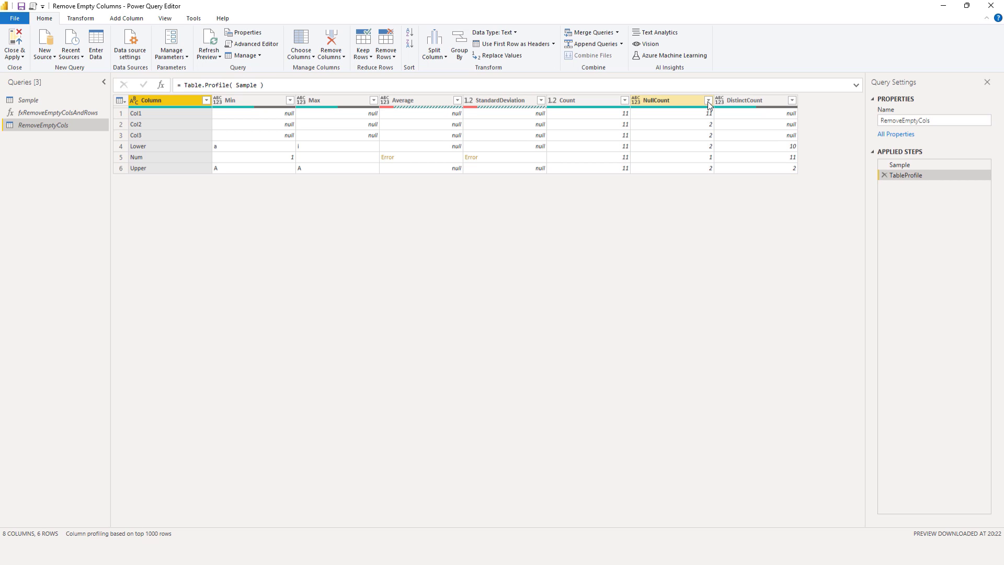
Step: Filter the profile to rows where NullCount is 11, then return to the TableProfile step
{"action": "left_click", "coordinate": [708, 101]}
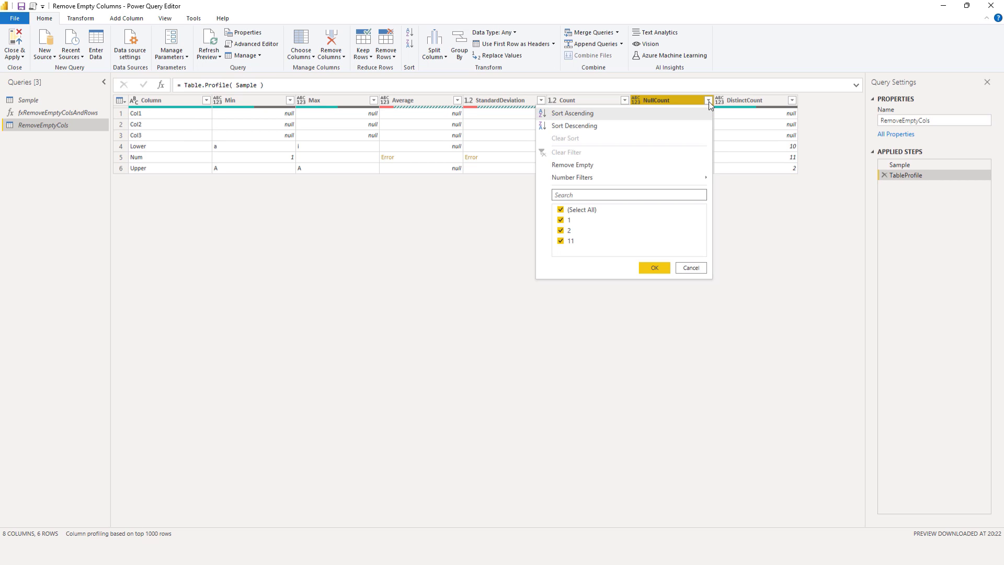
{"action": "left_click", "coordinate": [563, 211]}
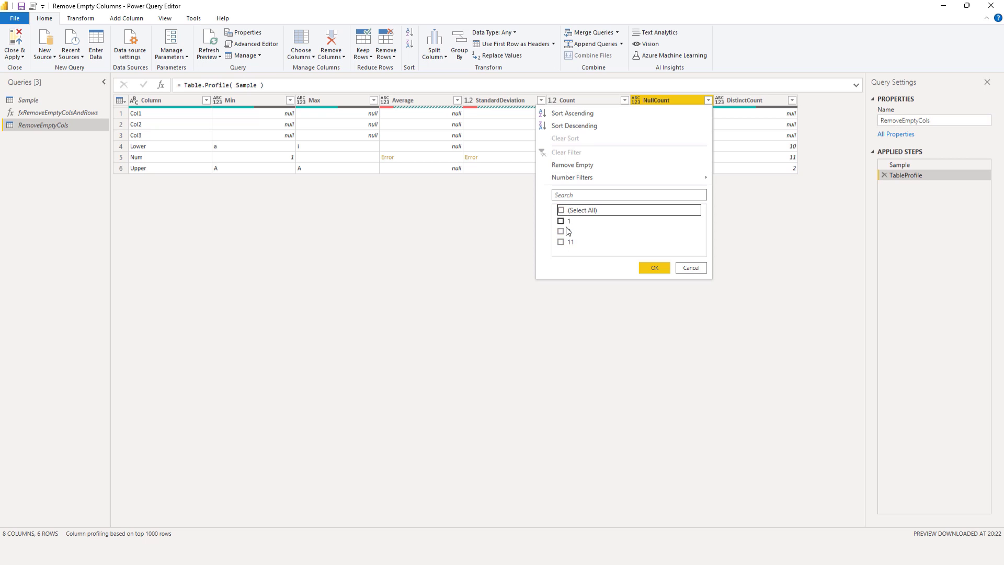
{"action": "left_click", "coordinate": [560, 241]}
{"action": "left_click", "coordinate": [653, 268]}
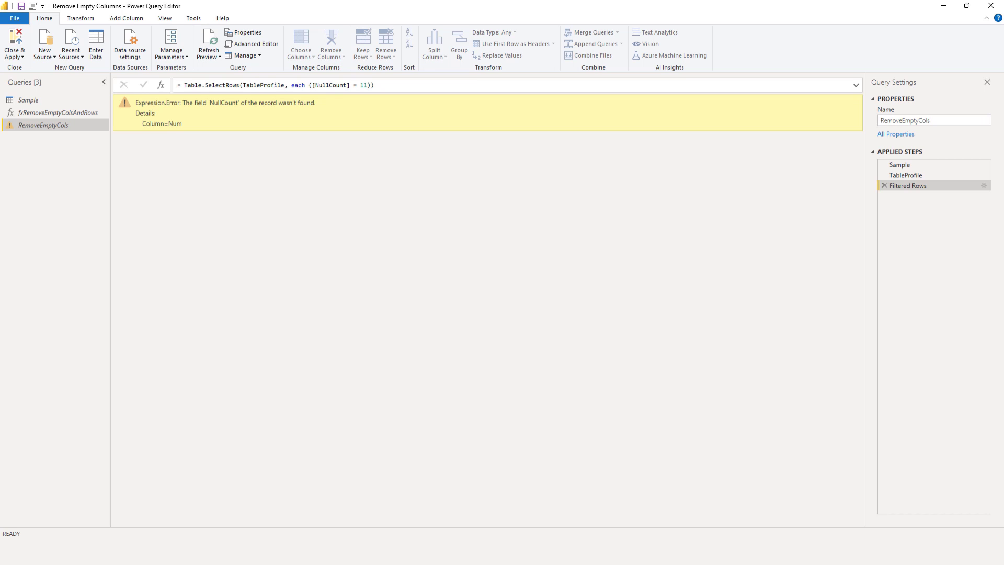
{"action": "left_click", "coordinate": [906, 178]}
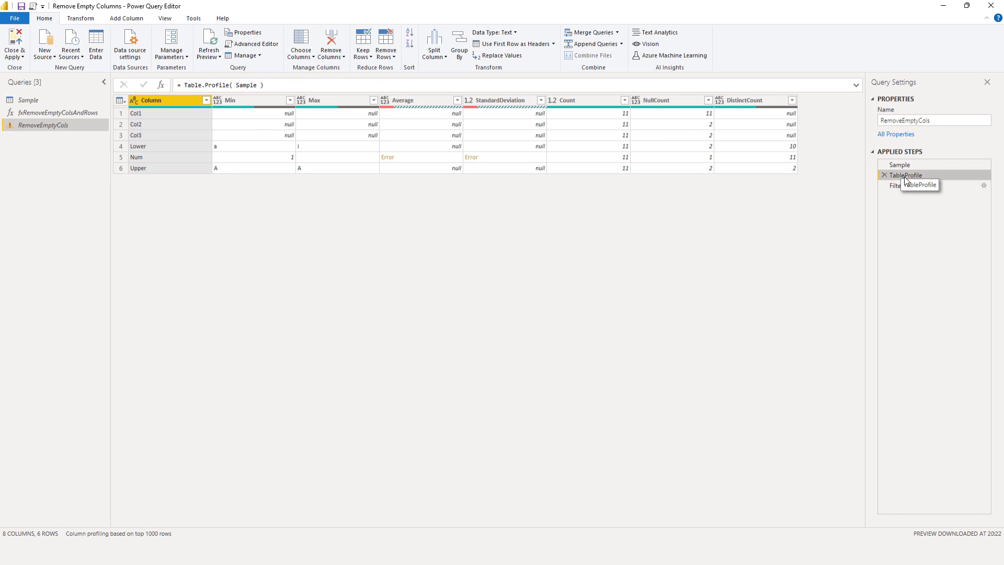
Step: Limit the profile to [[Column], [Count], [NullCount]] and inspect the Filtered Rows result
{"action": "left_click", "coordinate": [288, 87]}
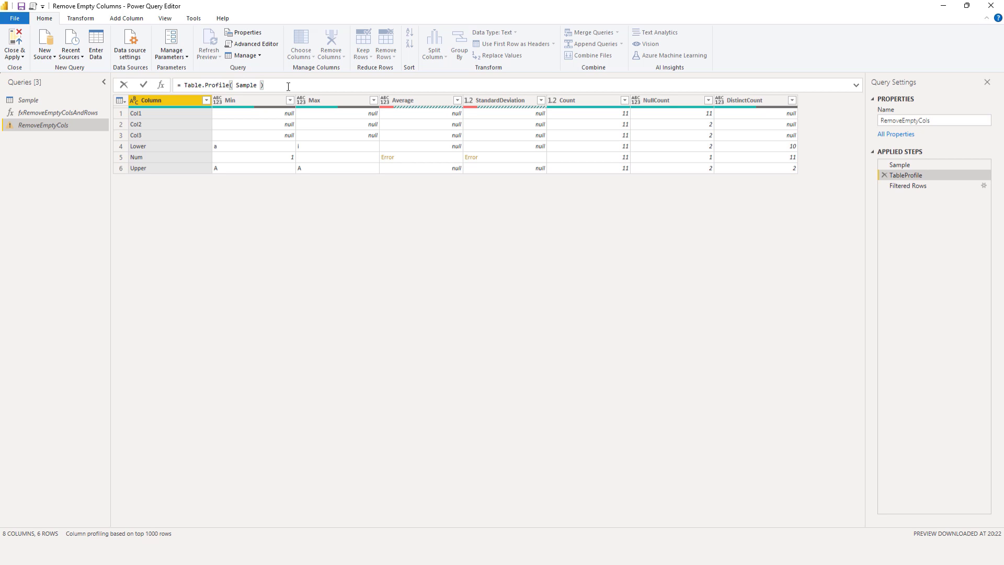
{"action": "type", "text": "["}
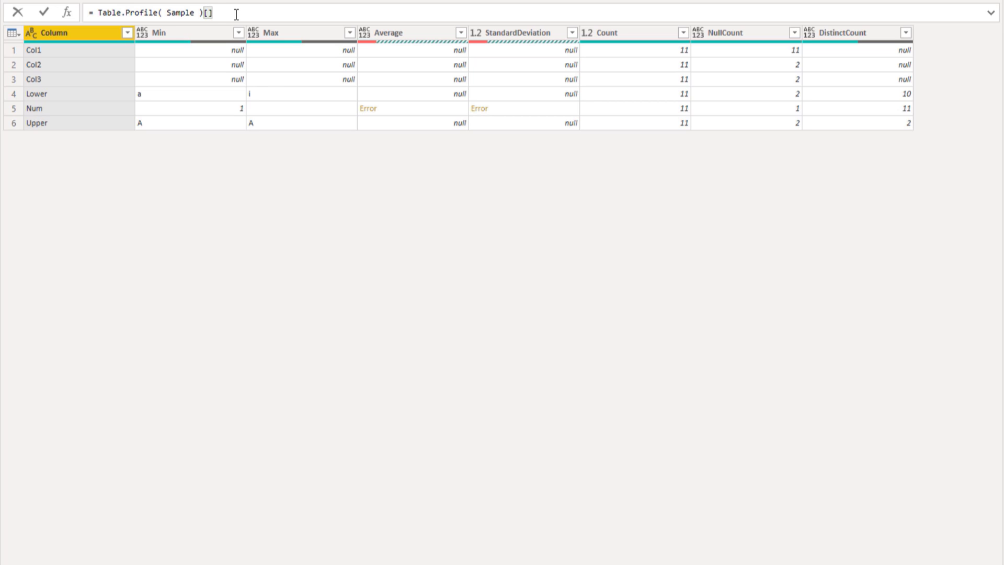
{"action": "type", "text": "["}
{"action": "type", "text": "Column"}
{"action": "type", "text": "]"}
{"action": "type", "text": ", ["}
{"action": "type", "text": "Count"}
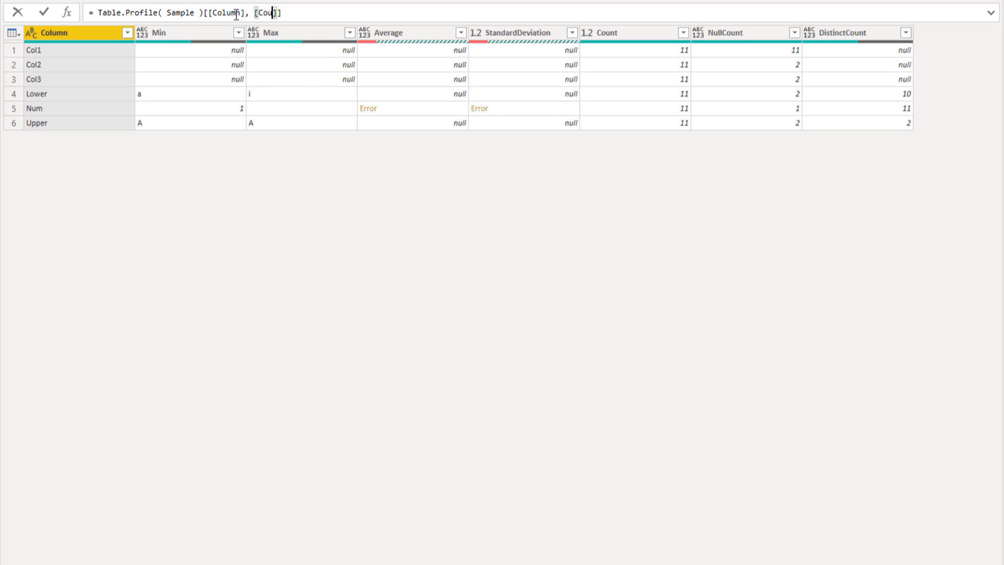
{"action": "type", "text": "], [NullCount"}
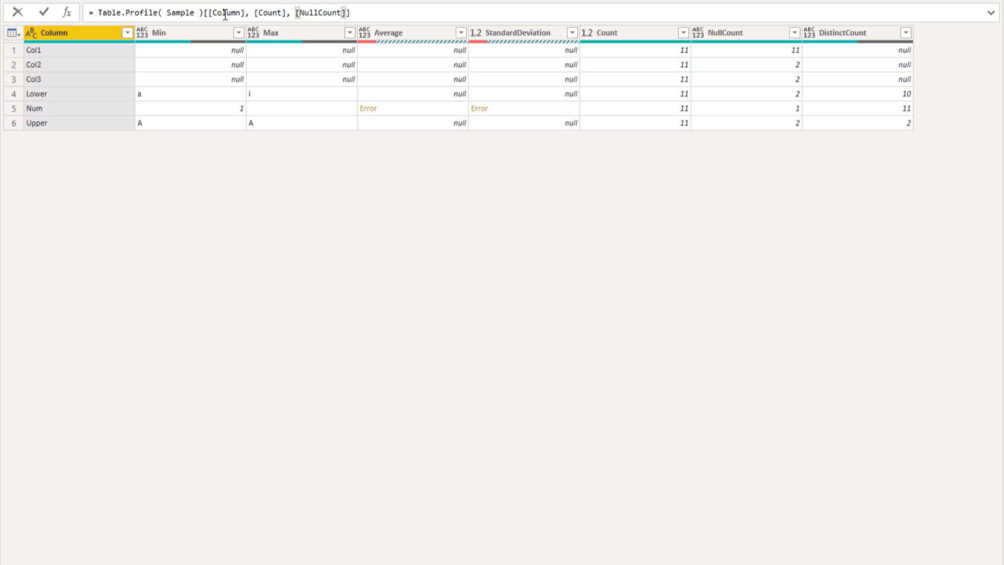
{"action": "left_click", "coordinate": [44, 12]}
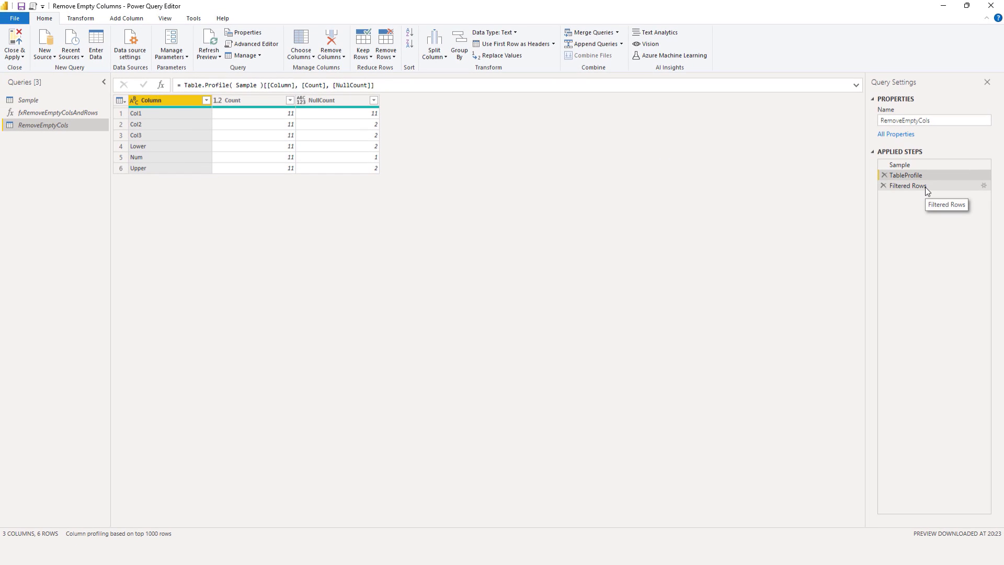
{"action": "left_click", "coordinate": [924, 187]}
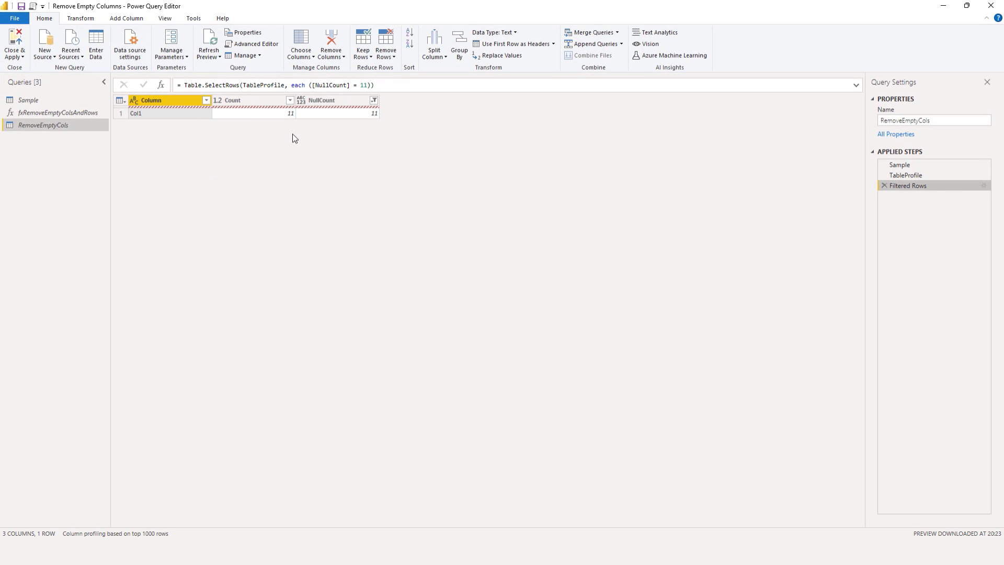
{"action": "left_click", "coordinate": [400, 84]}
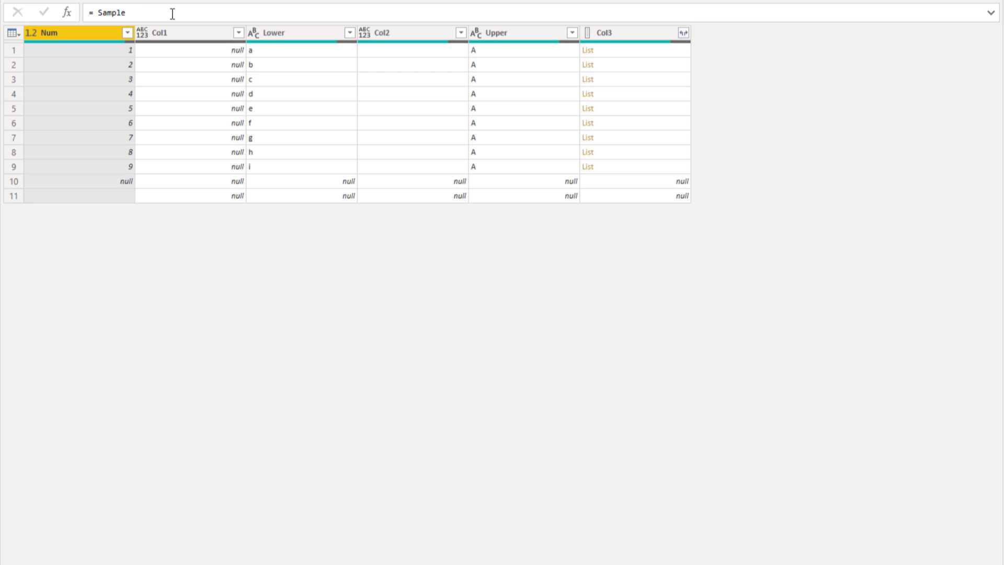
Step: Wrap Sample in Table.RemoveColumns( ) in the Custom1 formula
{"action": "left_click", "coordinate": [103, 13]}
{"action": "type", "text": "trc"}
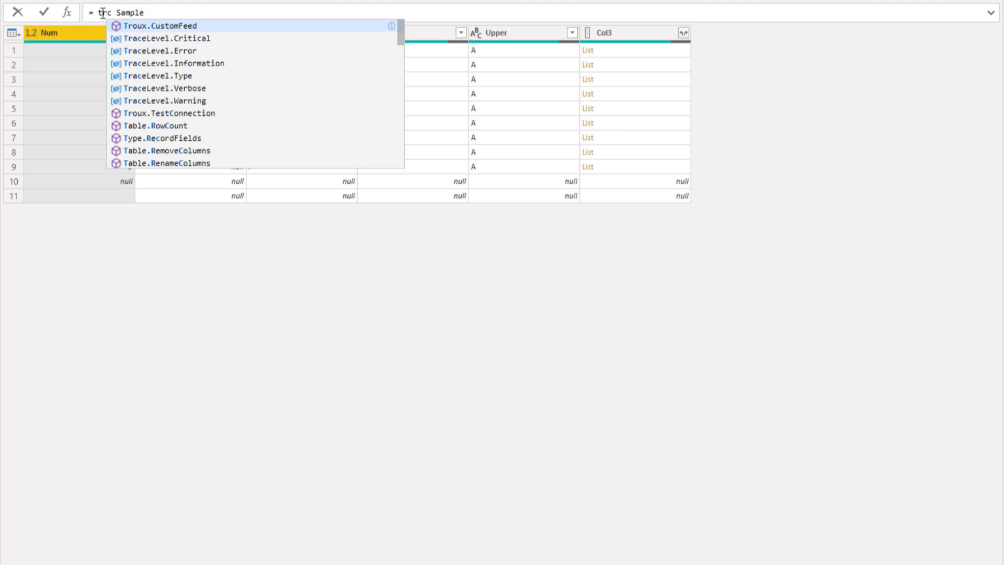
{"action": "key", "text": "Down"}
{"action": "key", "text": "Down"}
{"action": "key", "text": "Down"}
{"action": "key", "text": "Down"}
{"action": "key", "text": "Down"}
{"action": "key", "text": "Down"}
{"action": "key", "text": "Down"}
{"action": "key", "text": "Down"}
{"action": "key", "text": "Down"}
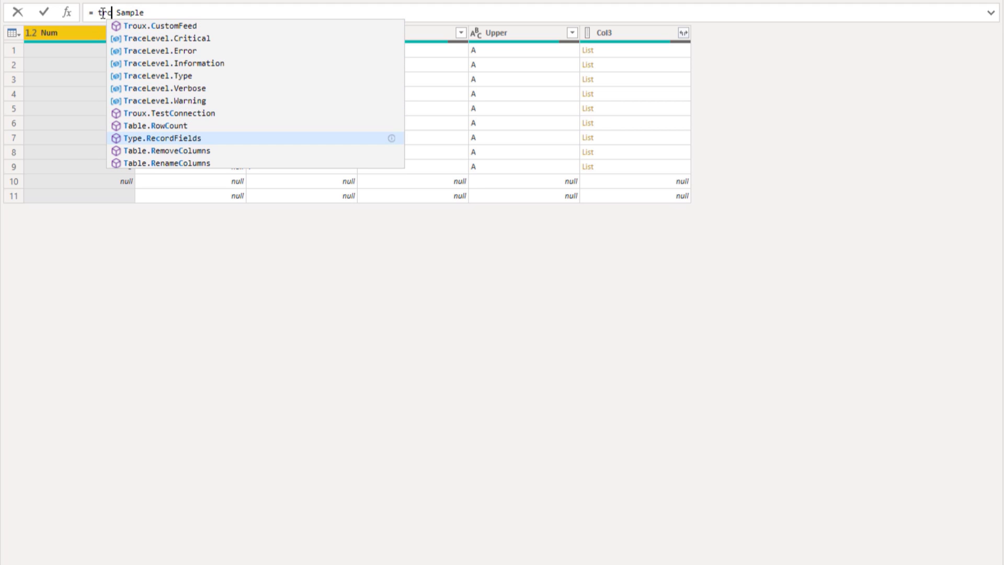
{"action": "key", "text": "Down"}
{"action": "key", "text": "Tab"}
{"action": "type", "text": "("}
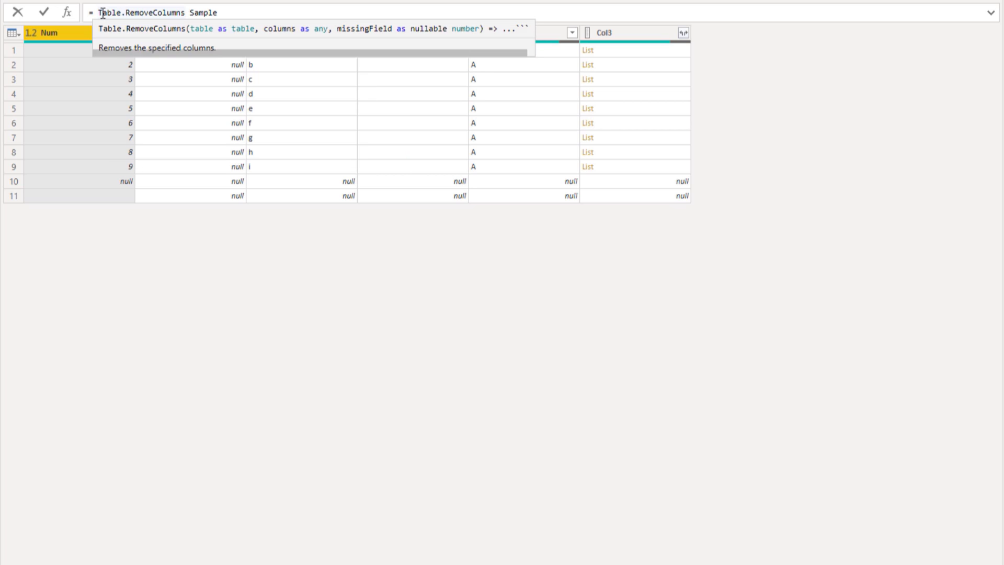
{"action": "type", "text": ")"}
{"action": "key", "text": "Left"}
{"action": "key", "text": "Delete"}
{"action": "key", "text": "End"}
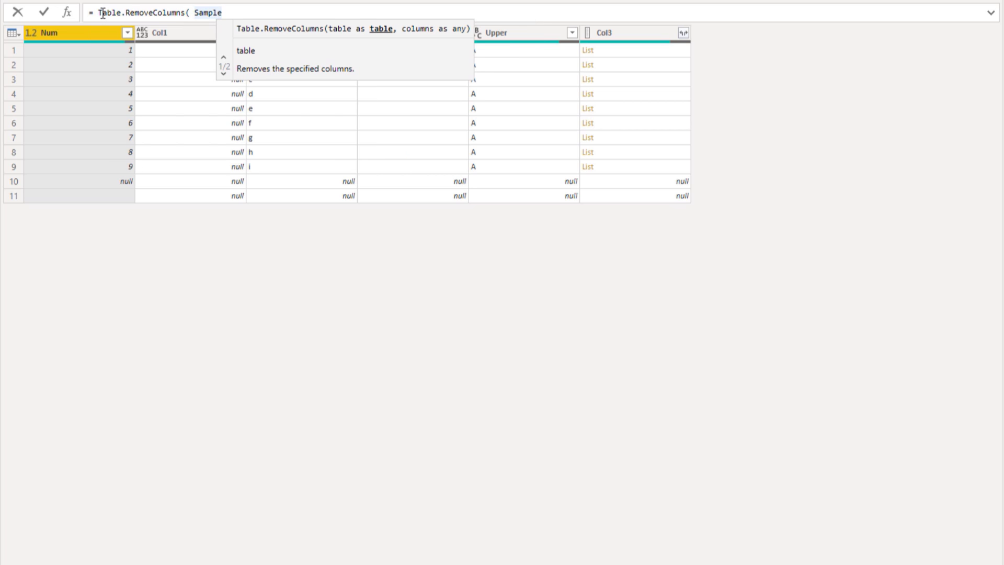
Step: Pass #"Filtered Rows" as the columns to remove, dropping Col1 from Sample
{"action": "type", "text": ","}
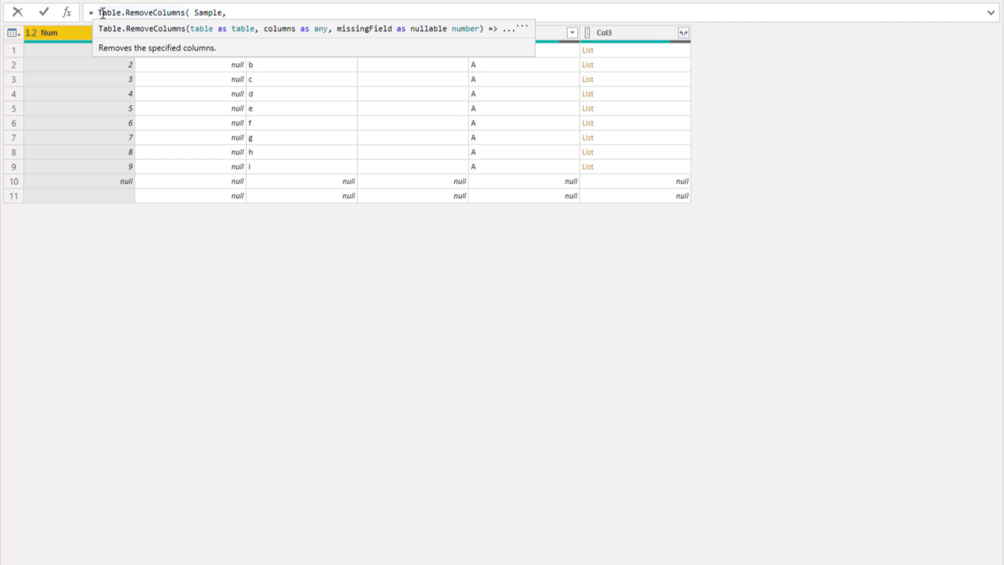
{"action": "type", "text": "#"}
{"action": "key", "text": "Tab"}
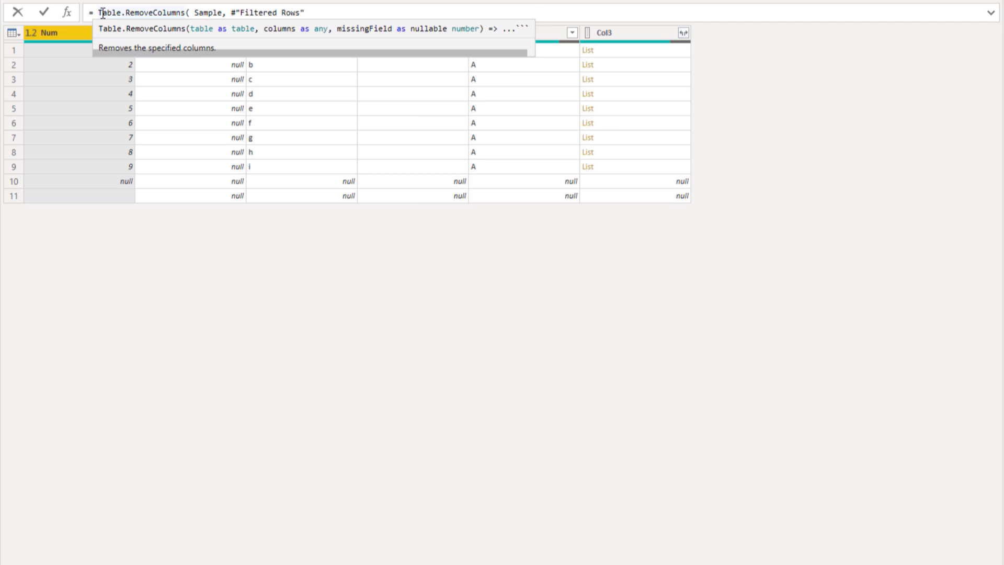
{"action": "type", "text": ")"}
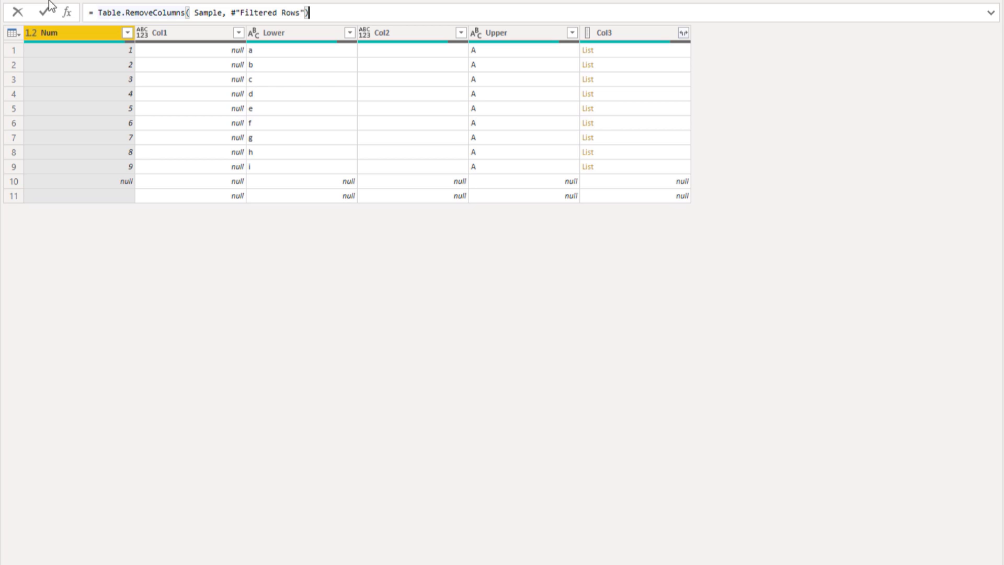
{"action": "left_click", "coordinate": [44, 12]}
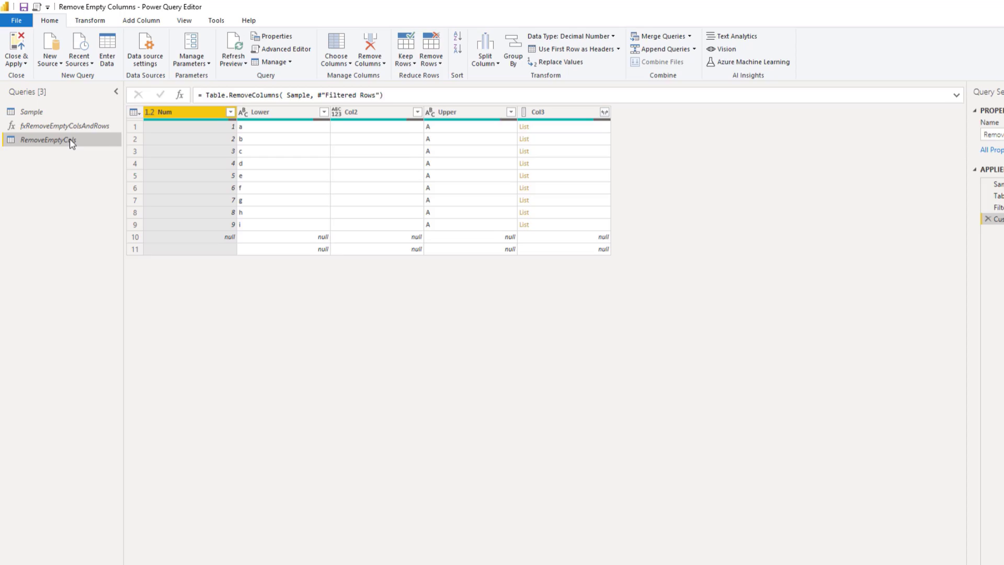
Step: Duplicate RemoveEmptyCols, rename the copy RemoveEmptyCols2, and show its TableProfile step
{"action": "right_click", "coordinate": [64, 126]}
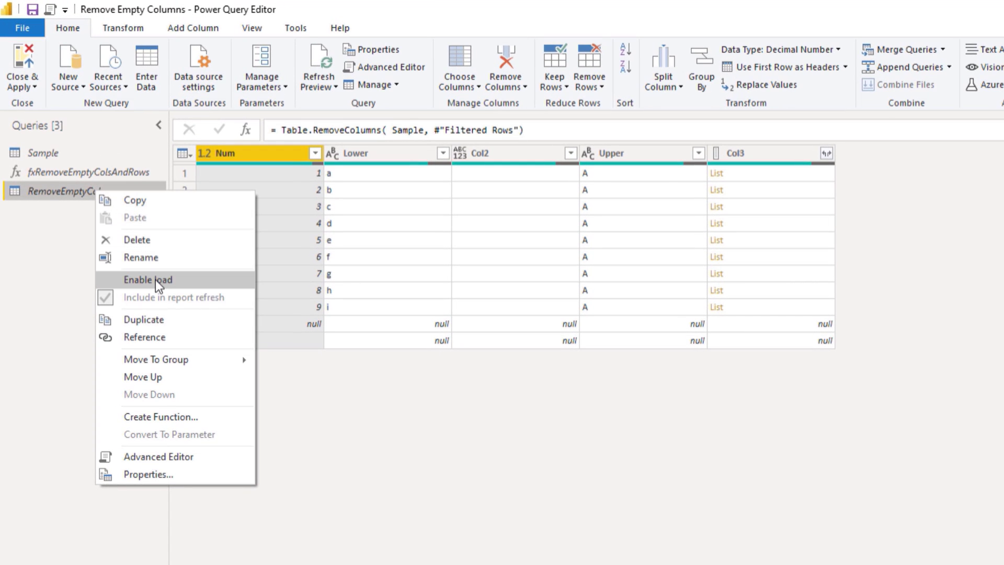
{"action": "left_click", "coordinate": [151, 318]}
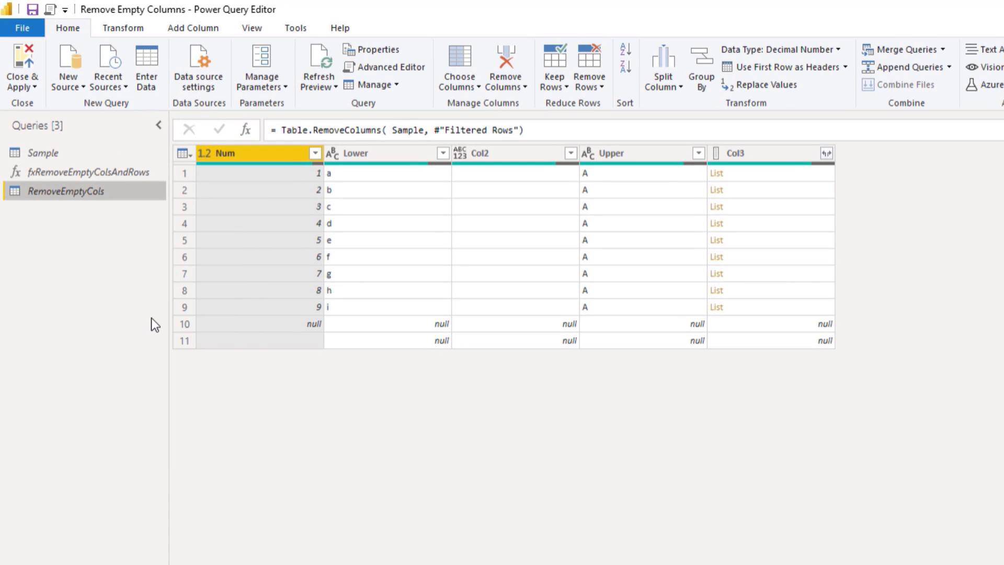
{"action": "left_click", "coordinate": [925, 190]}
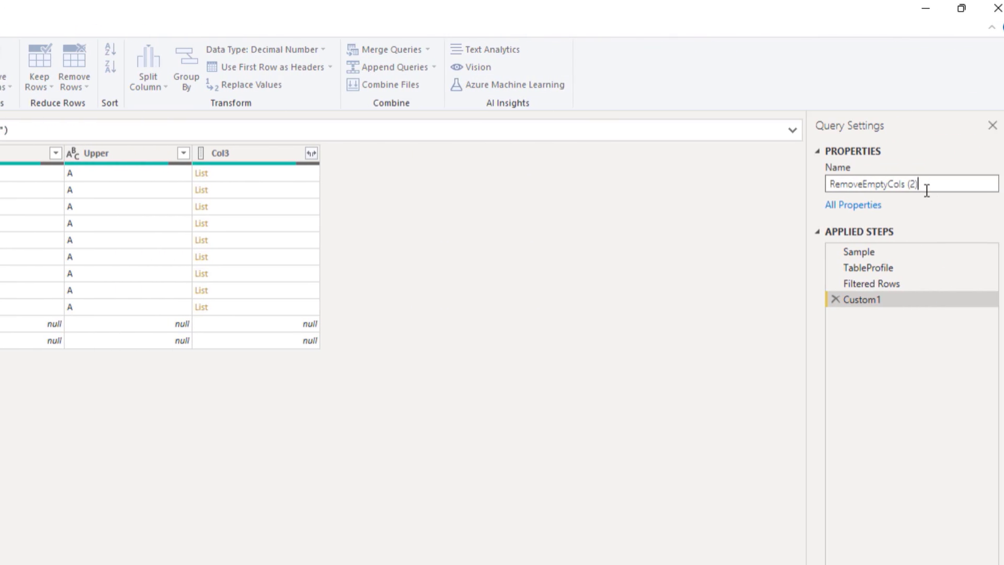
{"action": "key", "text": "BackSpace"}
{"action": "key", "text": "BackSpace"}
{"action": "key", "text": "BackSpace"}
{"action": "key", "text": "BackSpace"}
{"action": "type", "text": "2"}
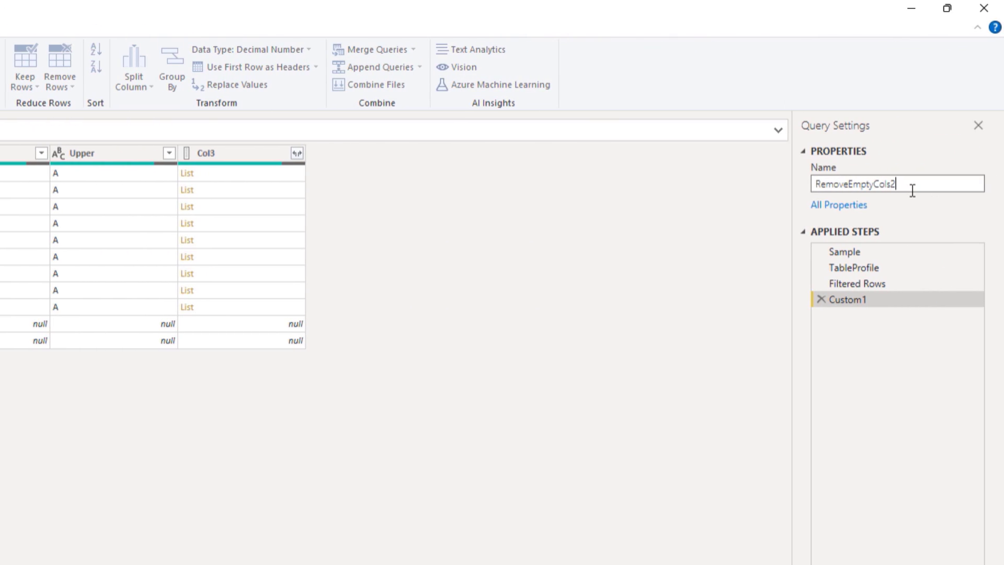
{"action": "key", "text": "Return"}
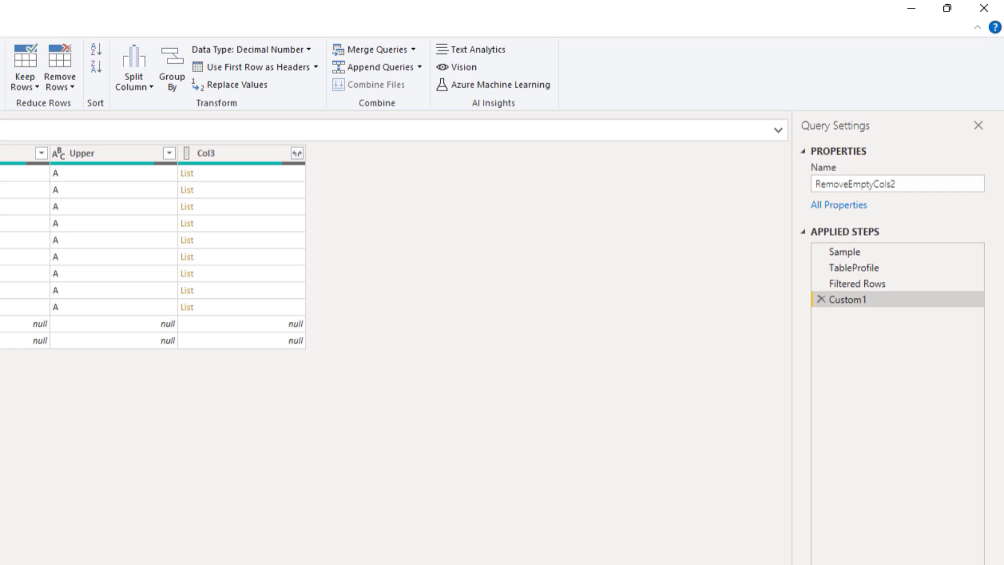
{"action": "left_click", "coordinate": [879, 267]}
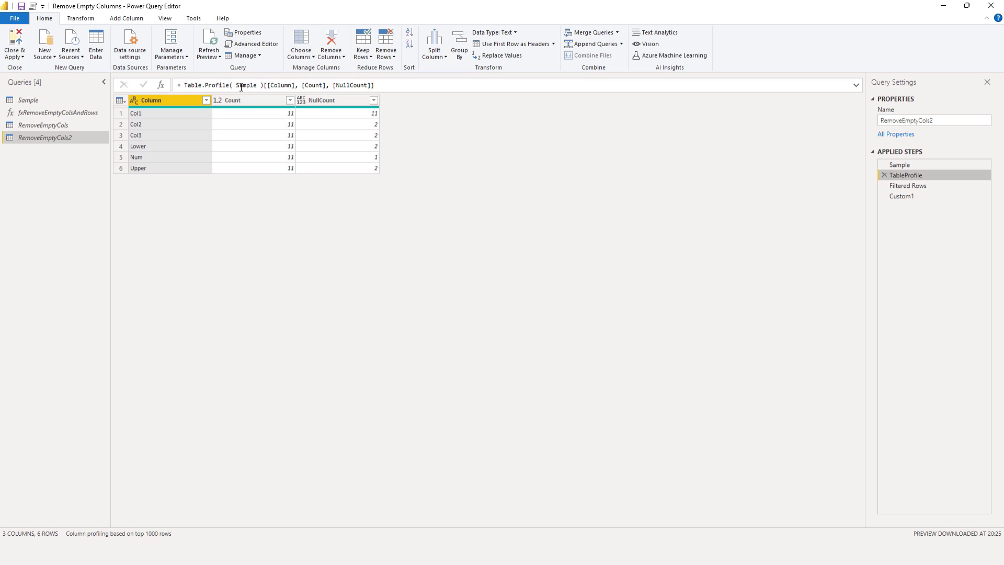
Step: Remove the [[Column], [Count], [NullCount]] projection so Table.Profile( Sample ) returns the full profile
{"action": "left_click", "coordinate": [263, 85]}
{"action": "left_click", "coordinate": [480, 43], "text": "shift"}
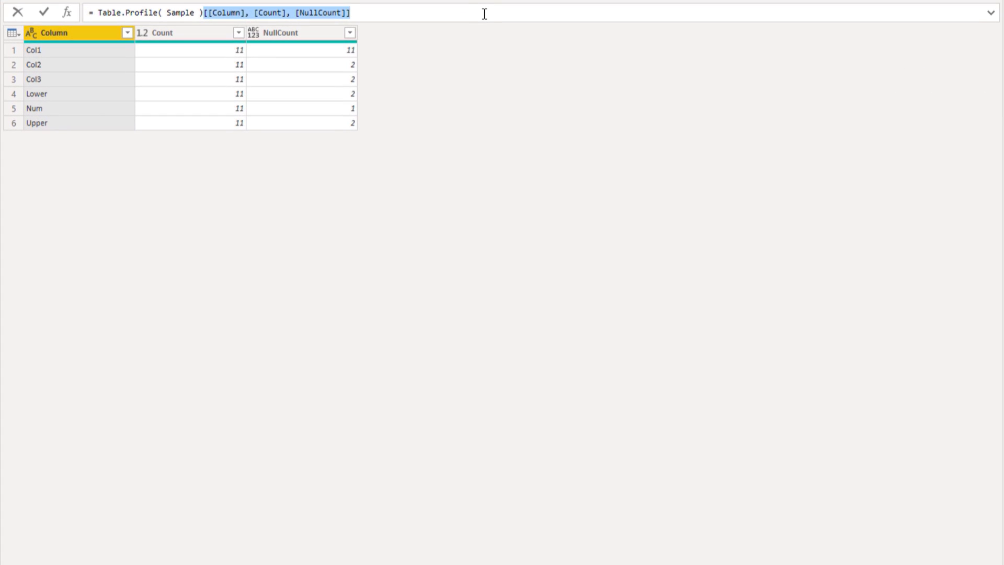
{"action": "key", "text": "Delete"}
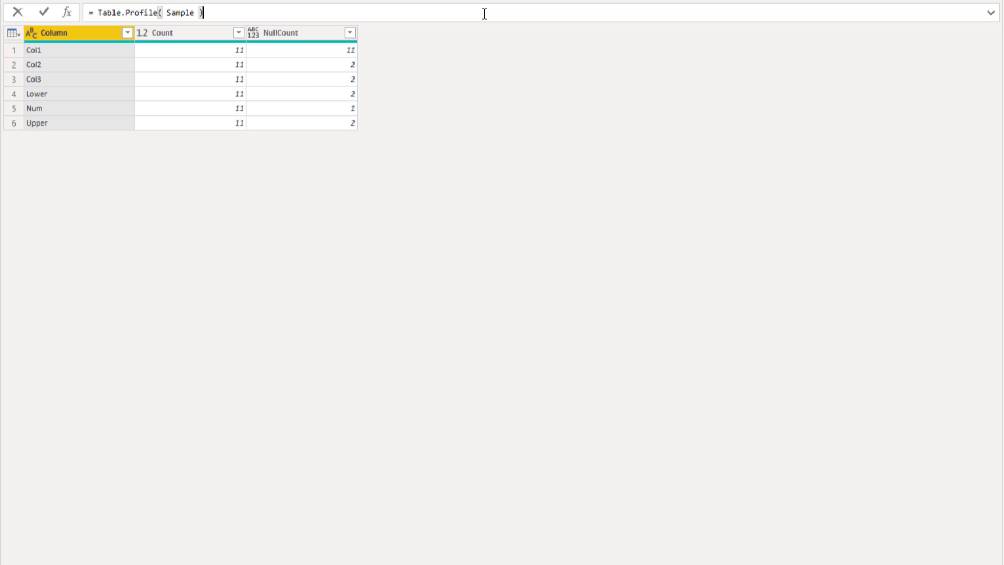
{"action": "left_click", "coordinate": [44, 13]}
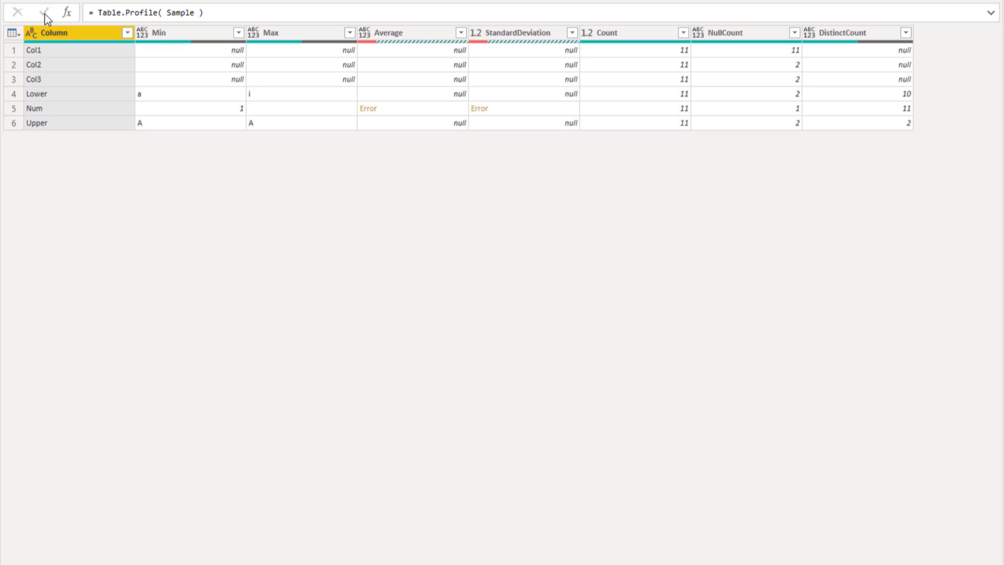
Step: Add the aggregate {{"NonEmpty", each Type.Is( _, Any.Type)}} inside Table.Profile
{"action": "left_click", "coordinate": [197, 16]}
{"action": "type", "text": ","}
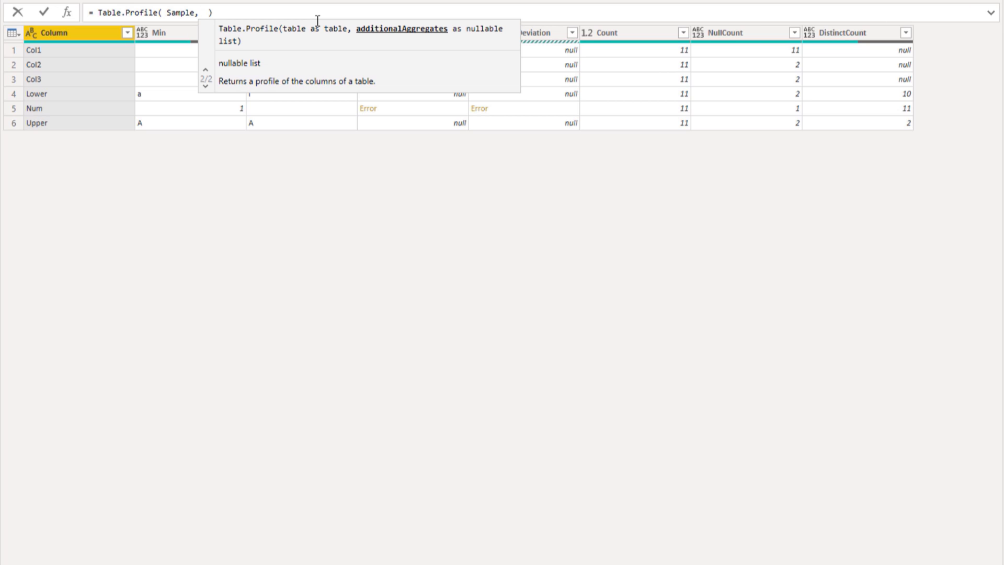
{"action": "type", "text": "{{"}
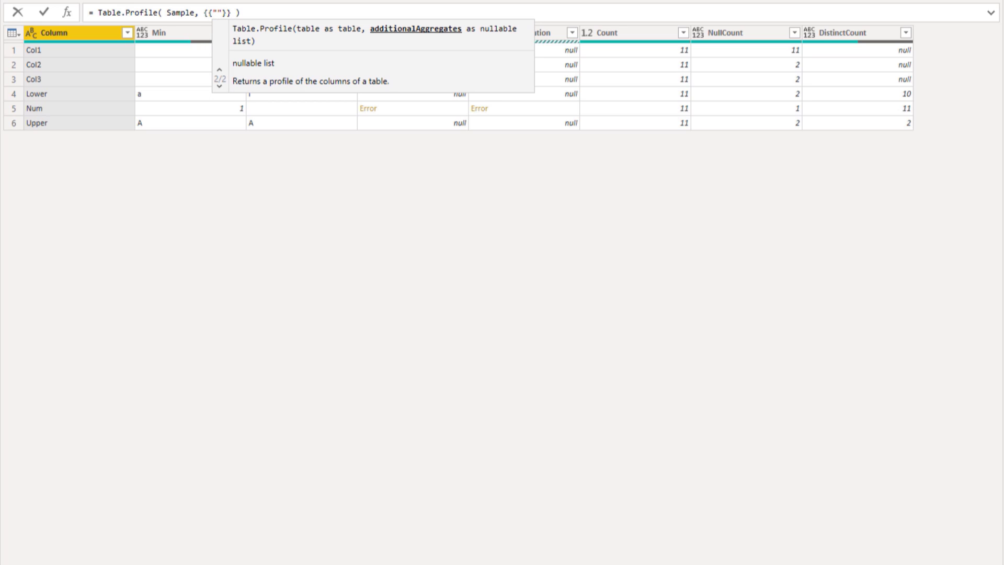
{"action": "type", "text": "NonE"}
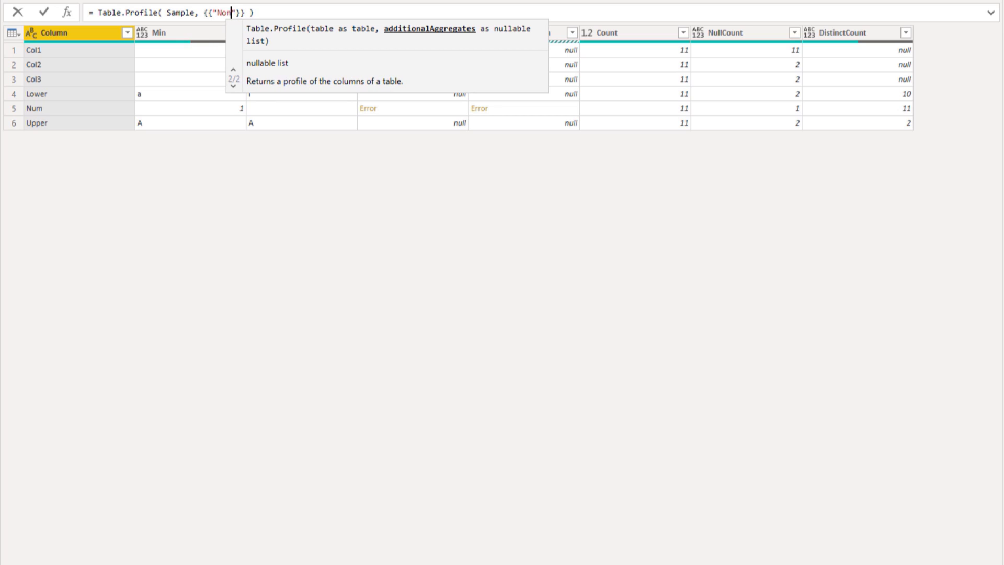
{"action": "type", "text": "mpty"}
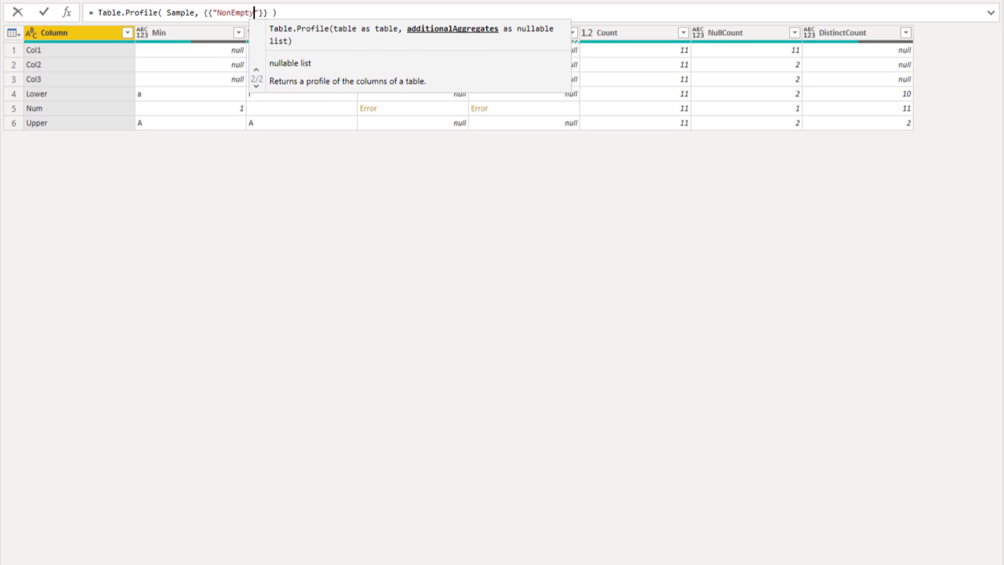
{"action": "type", "text": "\","}
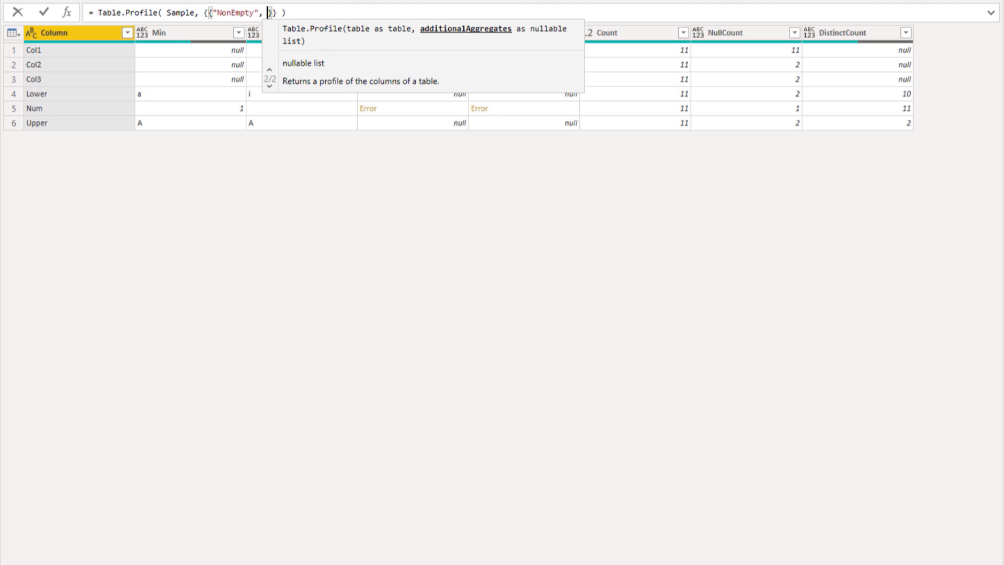
{"action": "type", "text": "each "}
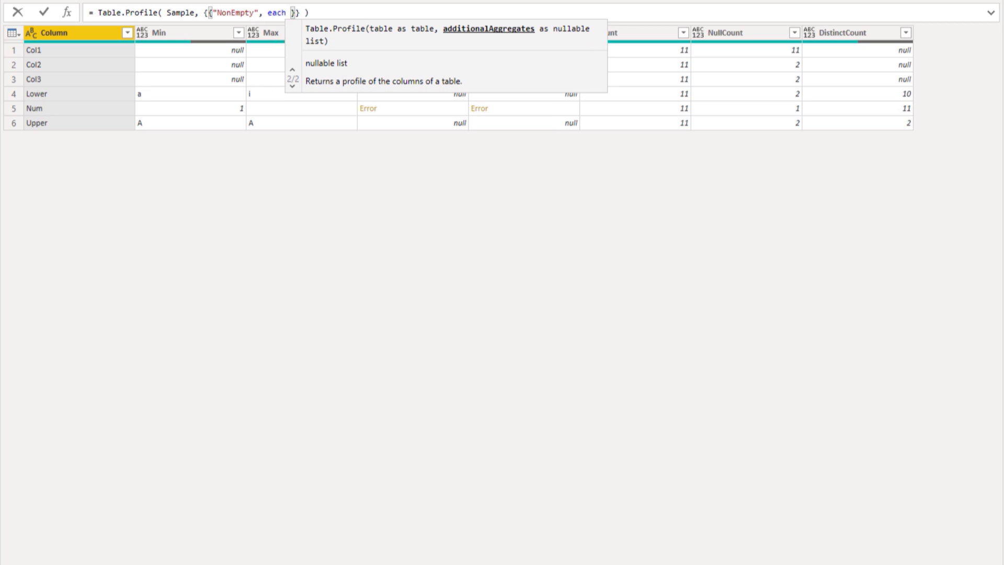
{"action": "type", "text": "ti"}
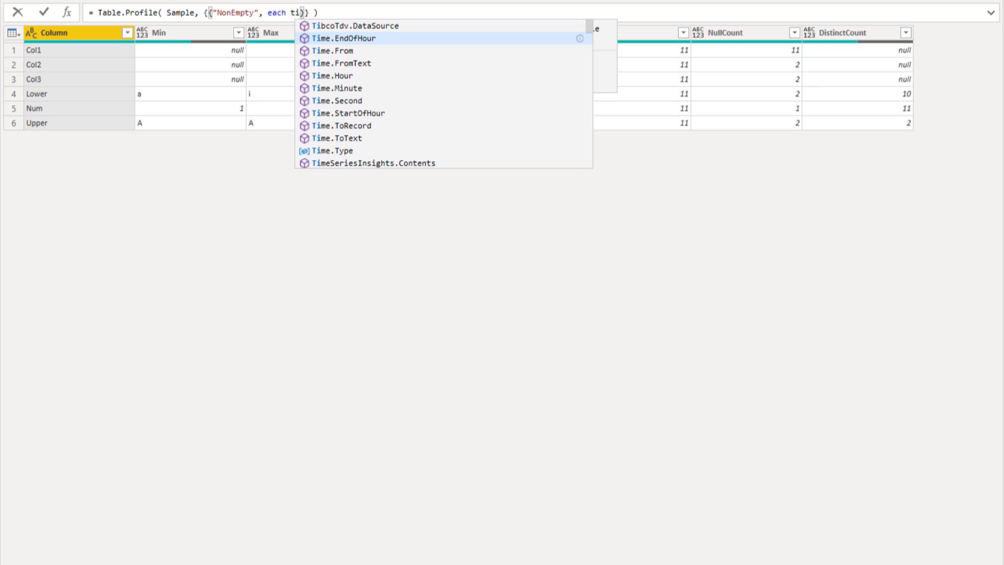
{"action": "key", "text": "Down"}
{"action": "key", "text": "Down"}
{"action": "key", "text": "Down"}
{"action": "key", "text": "Down"}
{"action": "key", "text": "Down"}
{"action": "key", "text": "Down"}
{"action": "key", "text": "Down"}
{"action": "key", "text": "Down"}
{"action": "key", "text": "Down"}
{"action": "key", "text": "Down"}
{"action": "key", "text": "Down"}
{"action": "key", "text": "Down"}
{"action": "key", "text": "Down"}
{"action": "key", "text": "Down"}
{"action": "key", "text": "Down"}
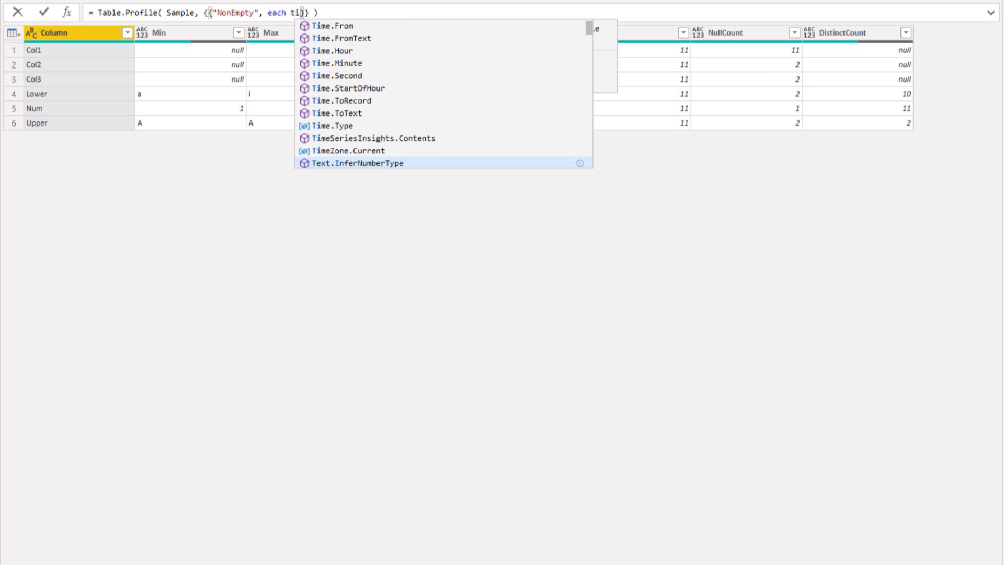
{"action": "key", "text": "Up"}
{"action": "key", "text": "Tab"}
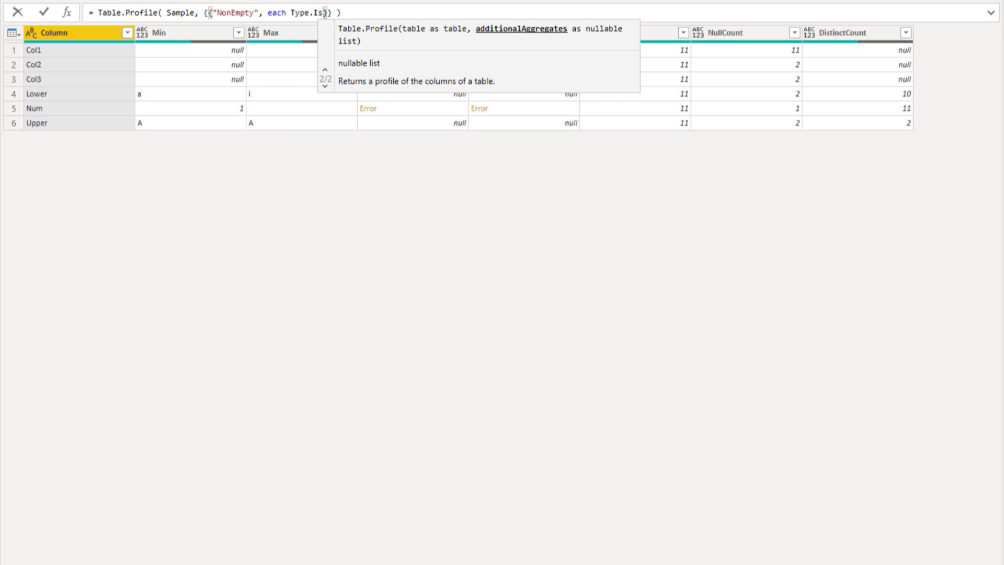
{"action": "type", "text": "("}
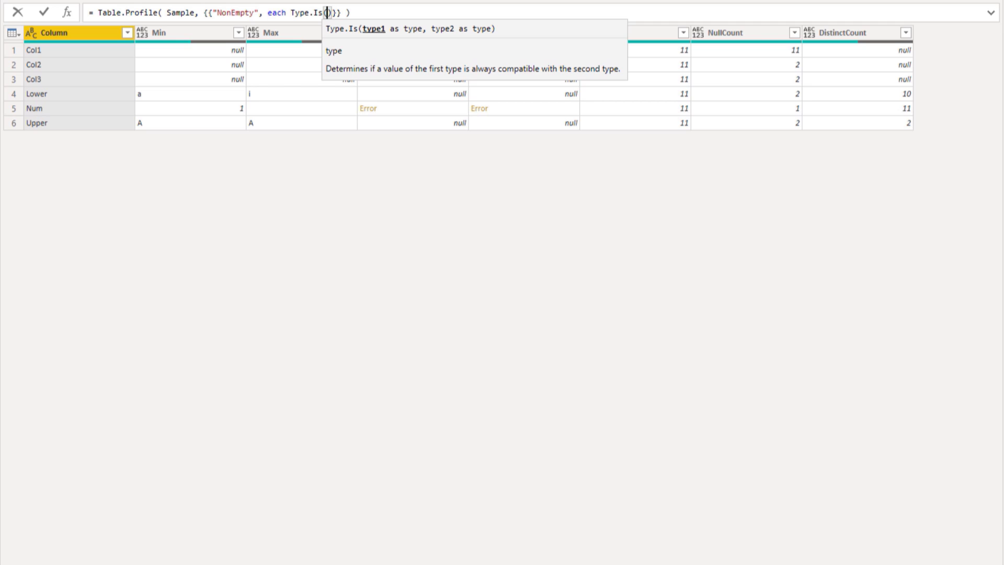
{"action": "type", "text": " _"}
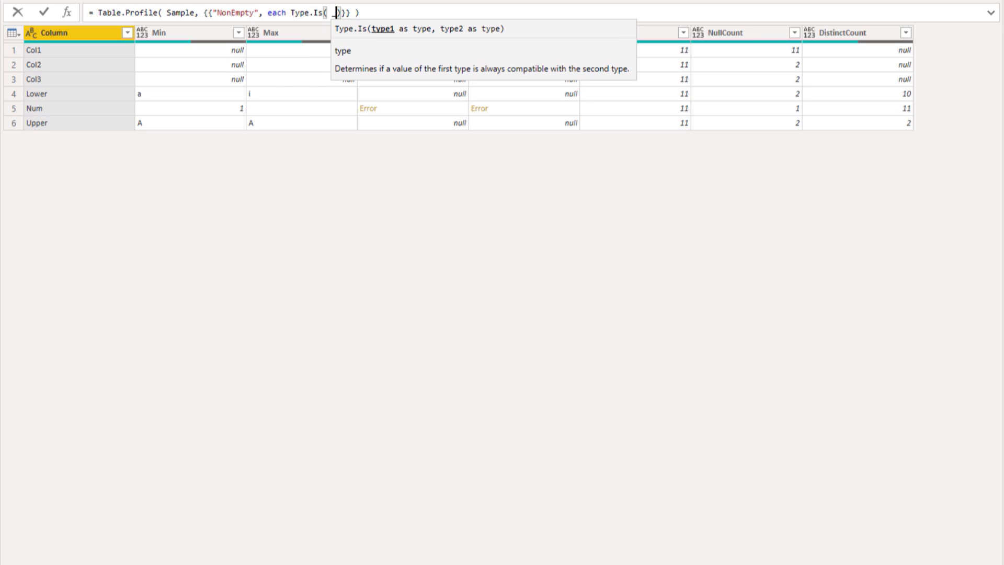
{"action": "type", "text": ", "}
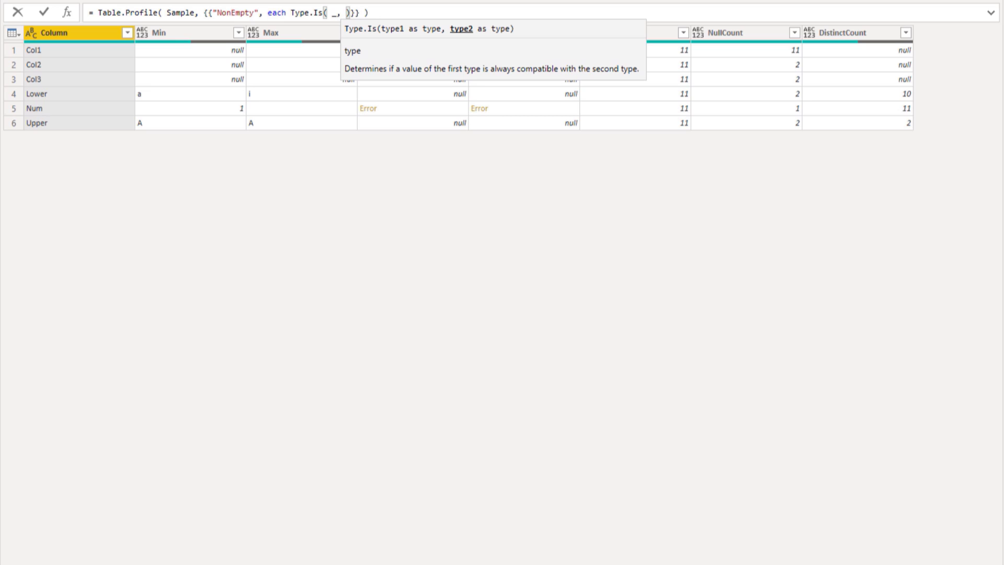
{"action": "type", "text": "Any.Type"}
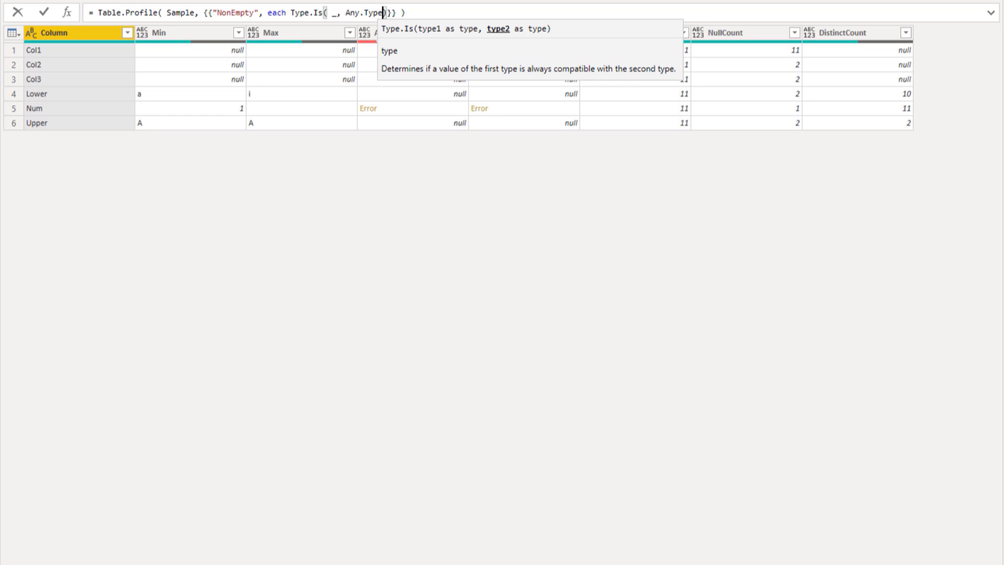
{"action": "key", "text": "Right"}
{"action": "key", "text": "shift+Left"}
{"action": "key", "text": "shift+Left"}
{"action": "key", "text": "shift+Left"}
{"action": "key", "text": "shift+Left"}
{"action": "key", "text": "shift+Left"}
{"action": "key", "text": "shift+Left"}
{"action": "key", "text": "shift+Left"}
{"action": "key", "text": "shift+Left"}
{"action": "key", "text": "shift+Left"}
{"action": "key", "text": "shift+Left"}
{"action": "key", "text": "shift+Left"}
{"action": "key", "text": "shift+Left"}
{"action": "key", "text": "shift+Left"}
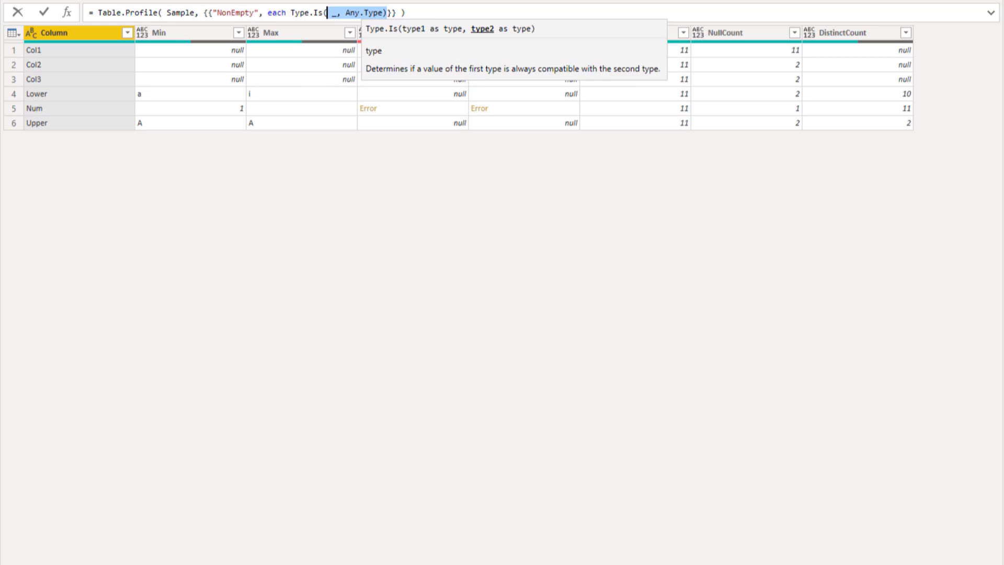
{"action": "key", "text": "shift+Left"}
{"action": "key", "text": "shift+Left"}
{"action": "key", "text": "shift+Left"}
{"action": "key", "text": "shift+Left"}
{"action": "key", "text": "shift+Left"}
{"action": "key", "text": "shift+Left"}
{"action": "key", "text": "shift+Left"}
{"action": "key", "text": "shift+Left"}
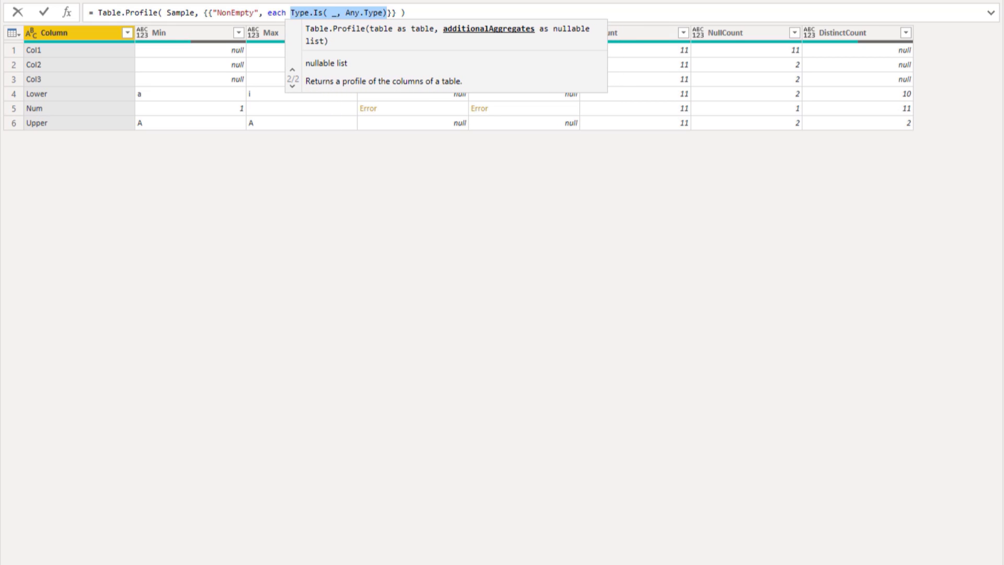
Step: Replace the Type.Is call with true, each List.Transform(_, each Text.Clean(_))
{"action": "type", "text": "true,"}
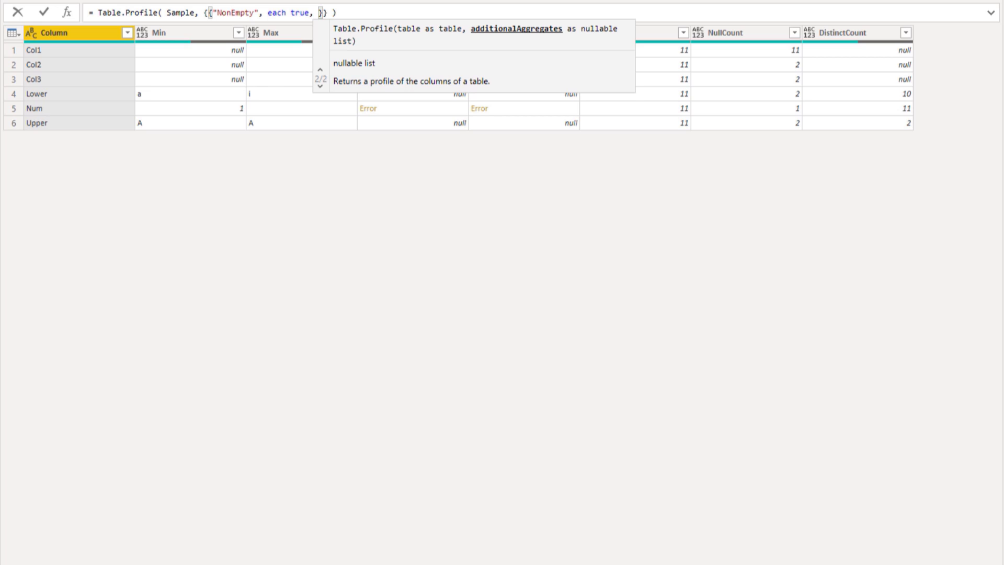
{"action": "type", "text": "each"}
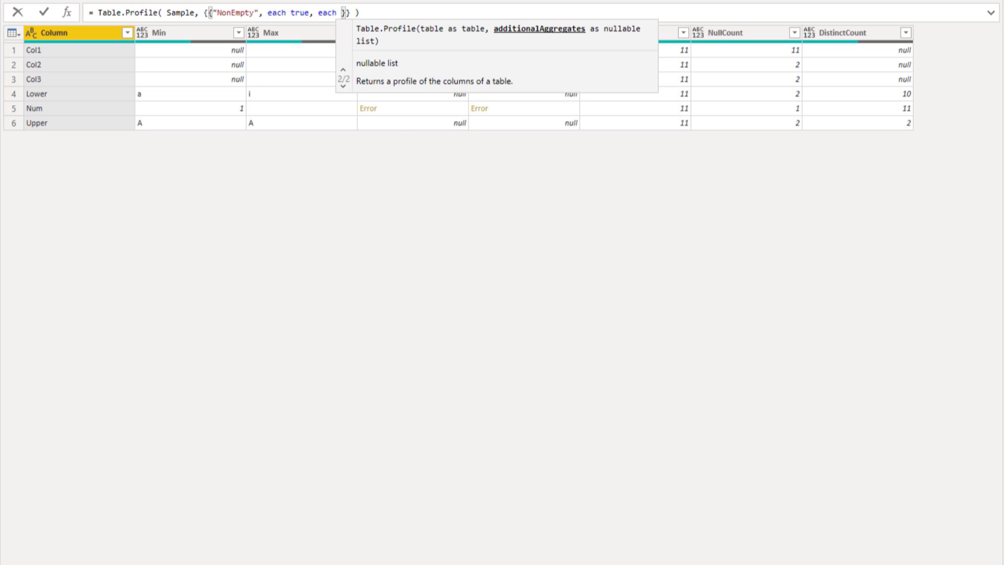
{"action": "type", "text": "Li"}
{"action": "key", "text": "Tab"}
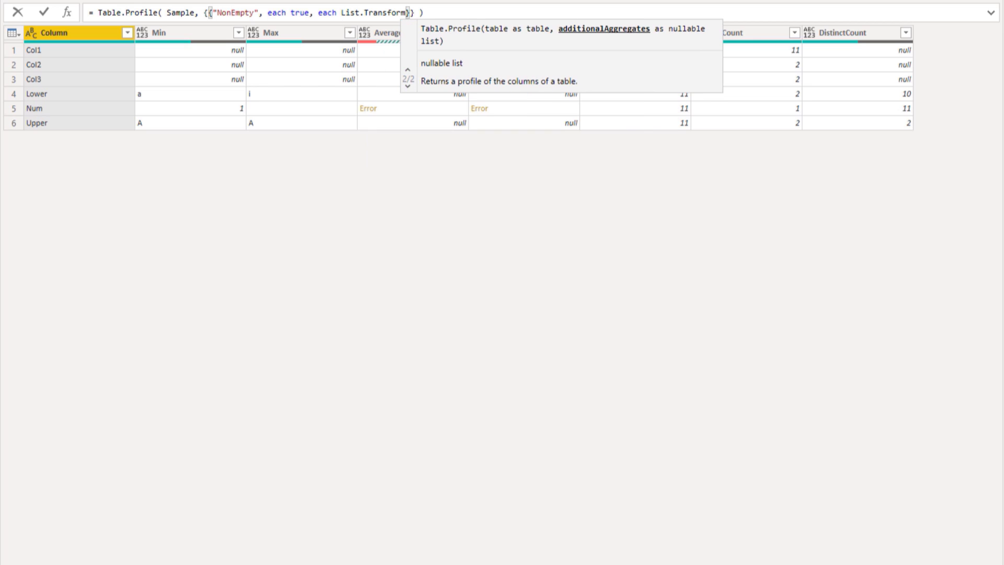
{"action": "type", "text": "("}
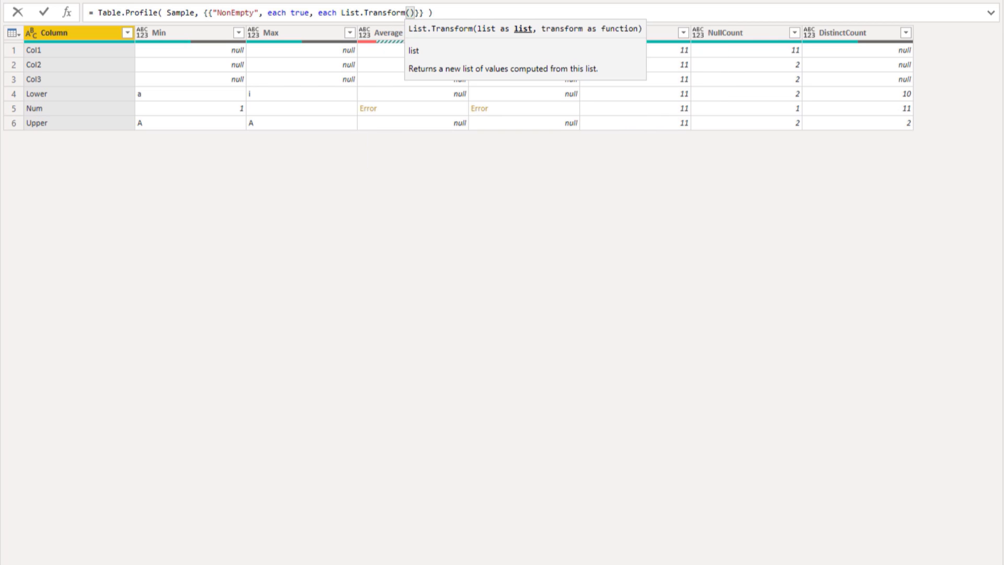
{"action": "type", "text": "_"}
{"action": "type", "text": ", each Text.Cl"}
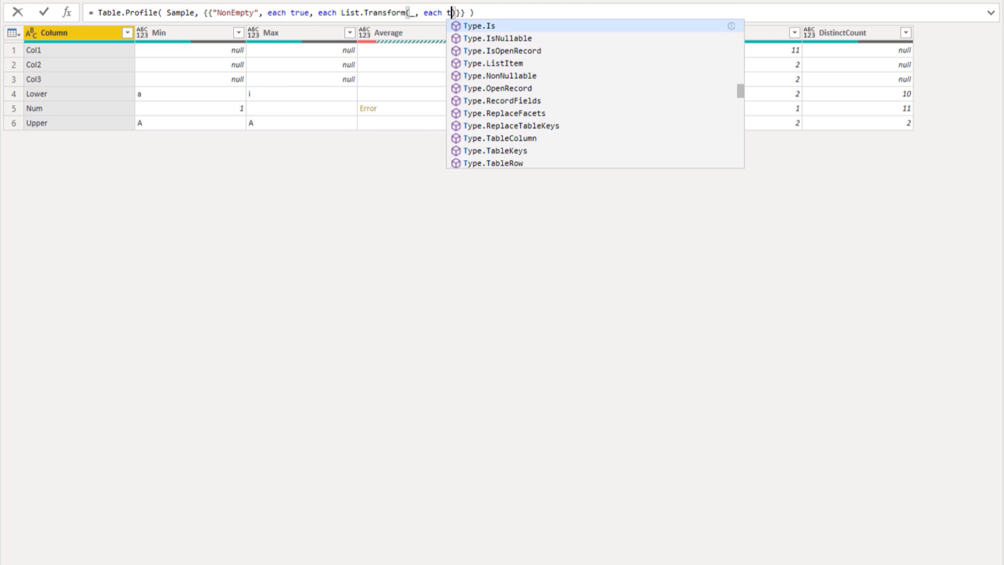
{"action": "type", "text": "e"}
{"action": "key", "text": "Tab"}
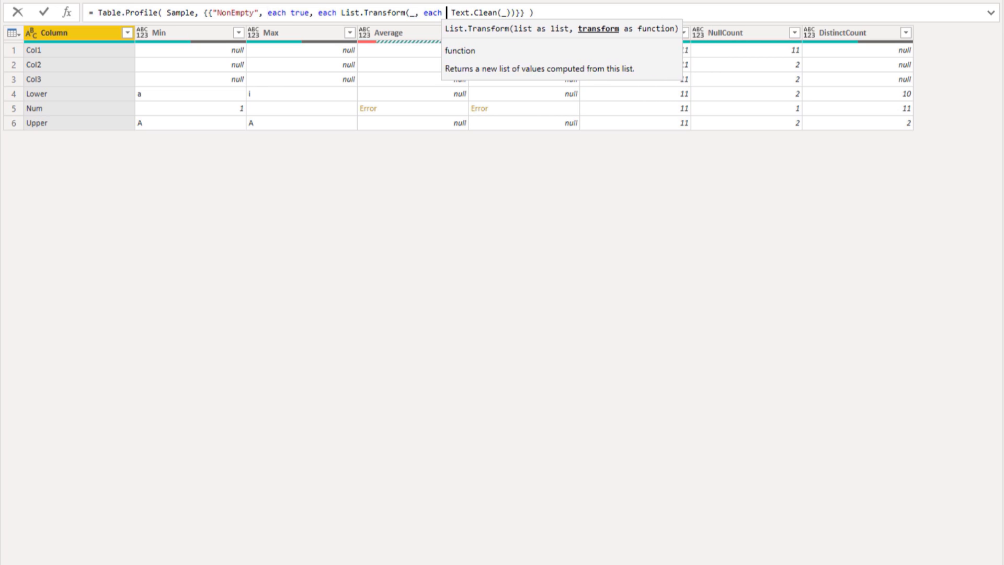
Step: Wrap Text.Clean(_) as try Text.Trim(Text.Clean(_)) otherwise _
{"action": "type", "text": "Text.Trim"}
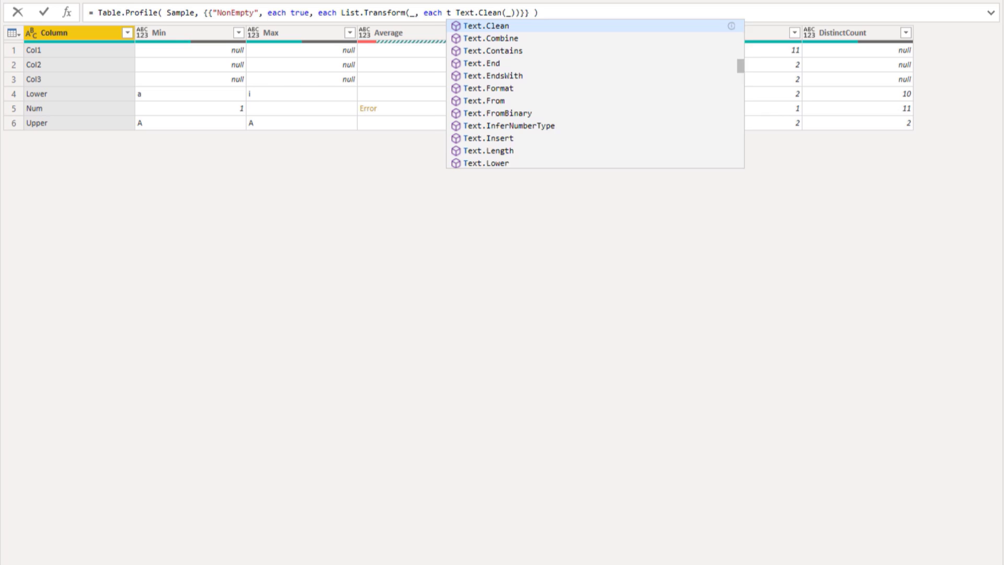
{"action": "type", "text": "("}
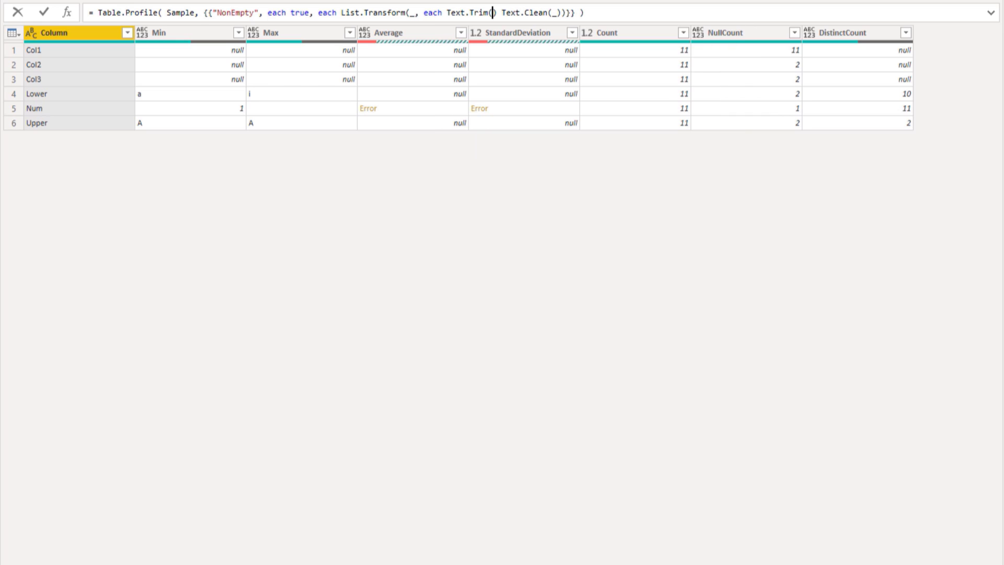
{"action": "key", "text": "Right"}
{"action": "key", "text": "Right"}
{"action": "key", "text": "Right"}
{"action": "key", "text": "Right"}
{"action": "key", "text": "Right"}
{"action": "key", "text": "Right"}
{"action": "key", "text": "Right"}
{"action": "key", "text": "Right"}
{"action": "key", "text": "Right"}
{"action": "key", "text": "Right"}
{"action": "key", "text": "Right"}
{"action": "key", "text": "Right"}
{"action": "key", "text": "Right"}
{"action": "key", "text": "Right"}
{"action": "key", "text": "Right"}
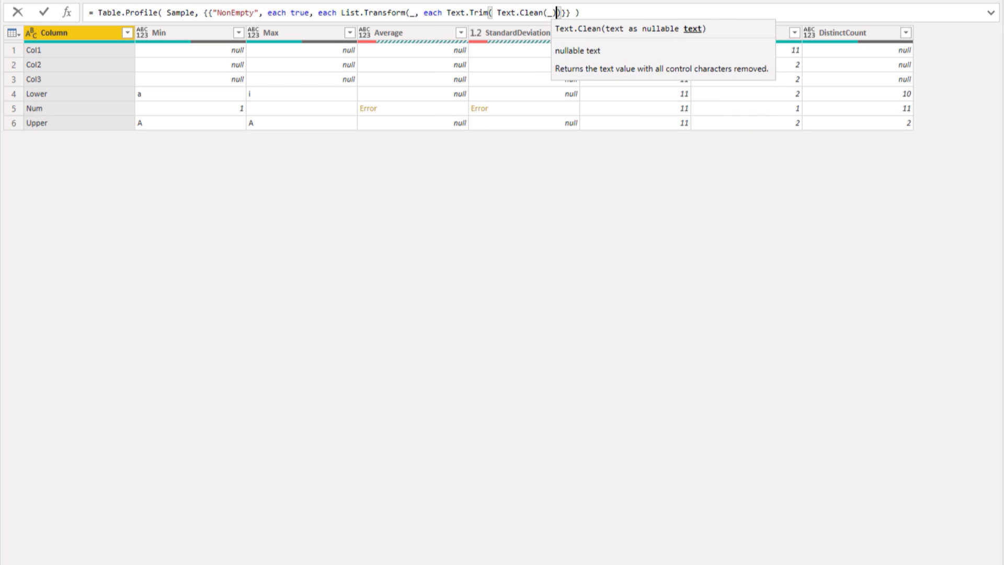
{"action": "type", "text": ")"}
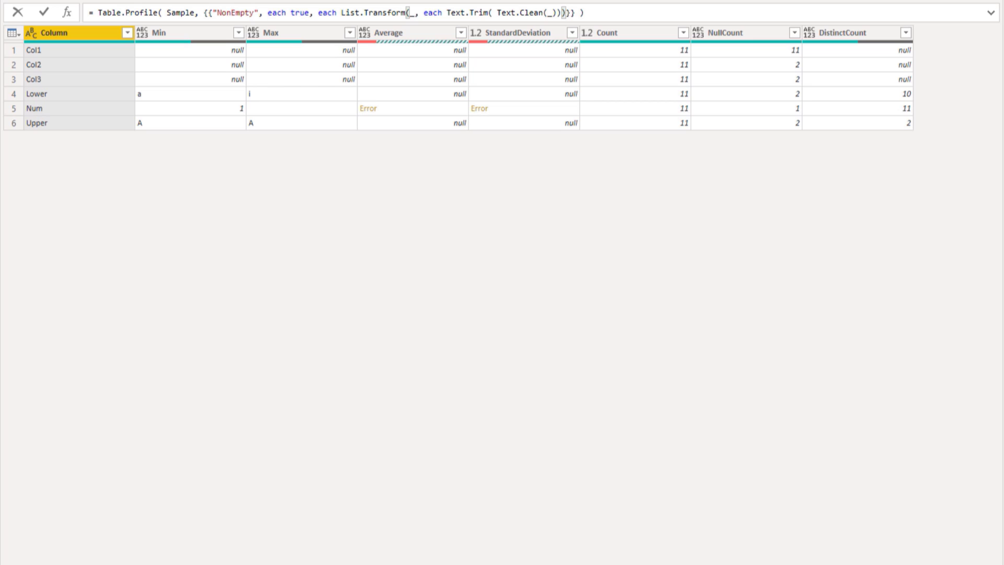
{"action": "type", "text": ")"}
{"action": "key", "text": "Left"}
{"action": "key", "text": "Left"}
{"action": "key", "text": "Left"}
{"action": "key", "text": "Left"}
{"action": "key", "text": "Left"}
{"action": "key", "text": "Left"}
{"action": "key", "text": "Left"}
{"action": "key", "text": "Left"}
{"action": "key", "text": "Left"}
{"action": "key", "text": "Left"}
{"action": "key", "text": "Left"}
{"action": "key", "text": "Left"}
{"action": "key", "text": "Left"}
{"action": "key", "text": "Left"}
{"action": "key", "text": "Left"}
{"action": "key", "text": "Left"}
{"action": "key", "text": "Left"}
{"action": "key", "text": "Left"}
{"action": "key", "text": "Left"}
{"action": "key", "text": "Left"}
{"action": "type", "text": "try"}
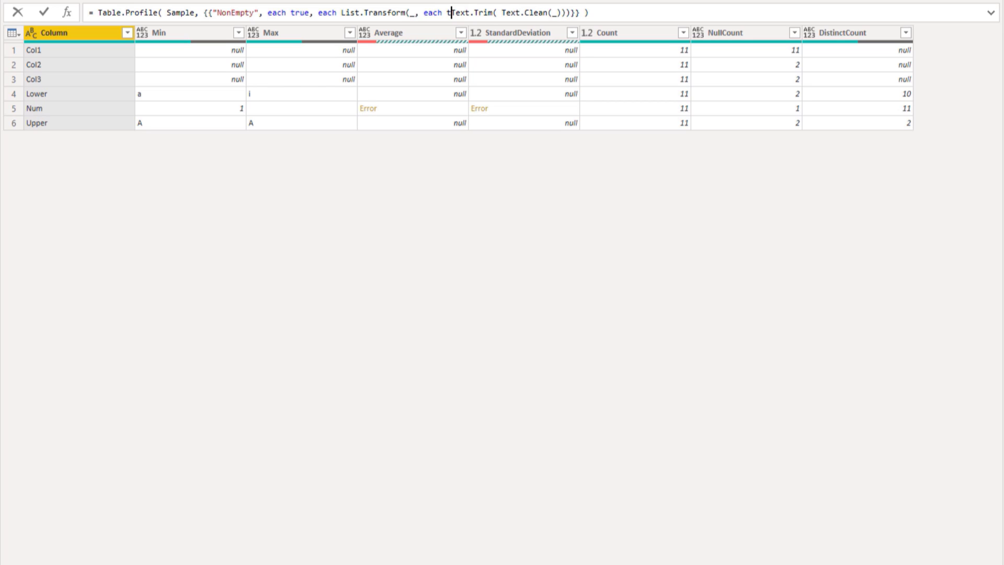
{"action": "key", "text": "Right"}
{"action": "key", "text": "Right"}
{"action": "key", "text": "Right"}
{"action": "key", "text": "Right"}
{"action": "key", "text": "Right"}
{"action": "key", "text": "Right"}
{"action": "key", "text": "Right"}
{"action": "key", "text": "Right"}
{"action": "key", "text": "Right"}
{"action": "key", "text": "Right"}
{"action": "key", "text": "Right"}
{"action": "key", "text": "Right"}
{"action": "key", "text": "Right"}
{"action": "key", "text": "Right"}
{"action": "key", "text": "Right"}
{"action": "key", "text": "Right"}
{"action": "key", "text": "Right"}
{"action": "key", "text": "Right"}
{"action": "key", "text": "Right"}
{"action": "key", "text": "Right"}
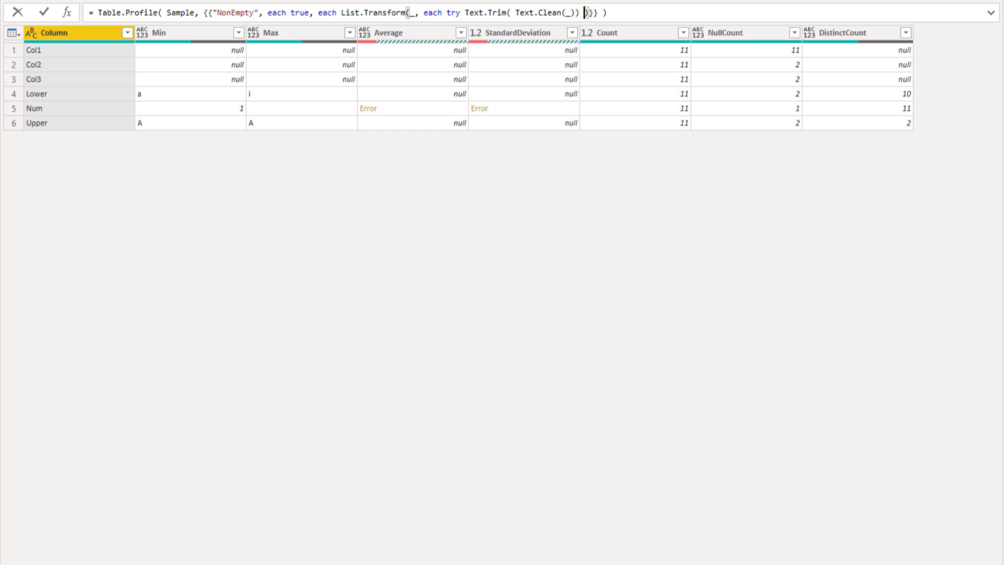
{"action": "type", "text": "otherwise _"}
Step: Wrap the transform in List.Select(..., each _ <> "") and then List.NonNullCount(...)
{"action": "left_click", "coordinate": [340, 12]}
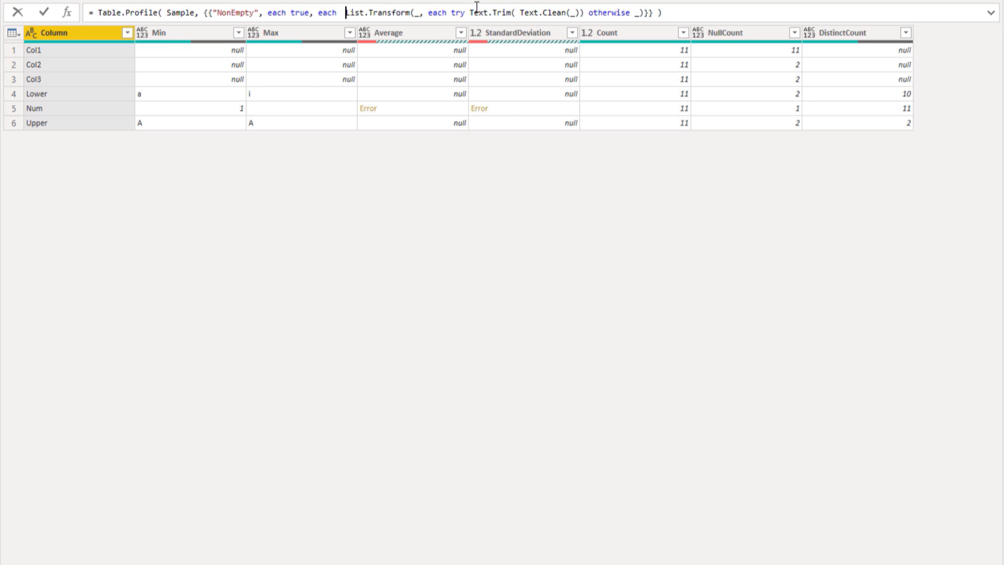
{"action": "type", "text": "List.Select"}
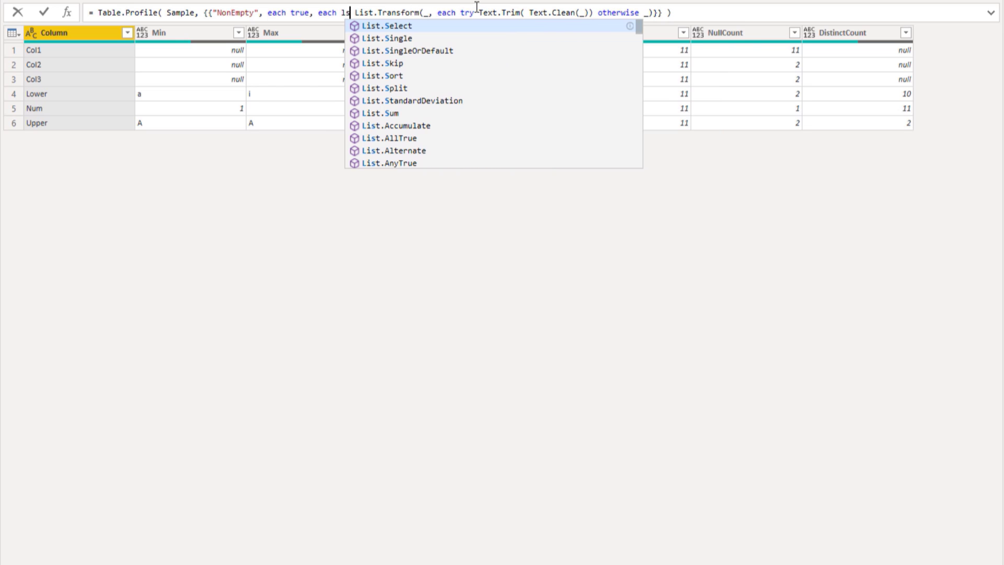
{"action": "type", "text": "("}
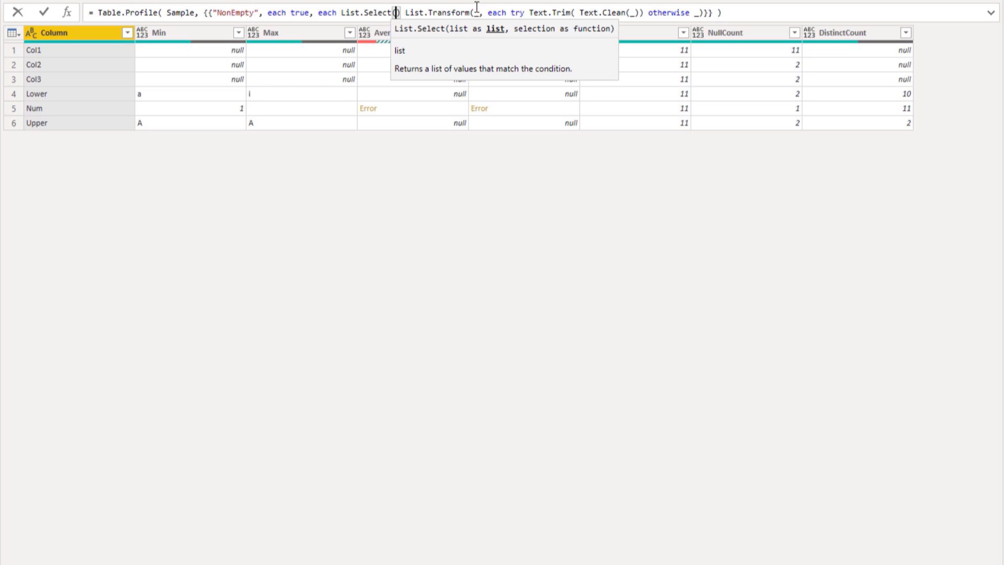
{"action": "left_click", "coordinate": [699, 12]}
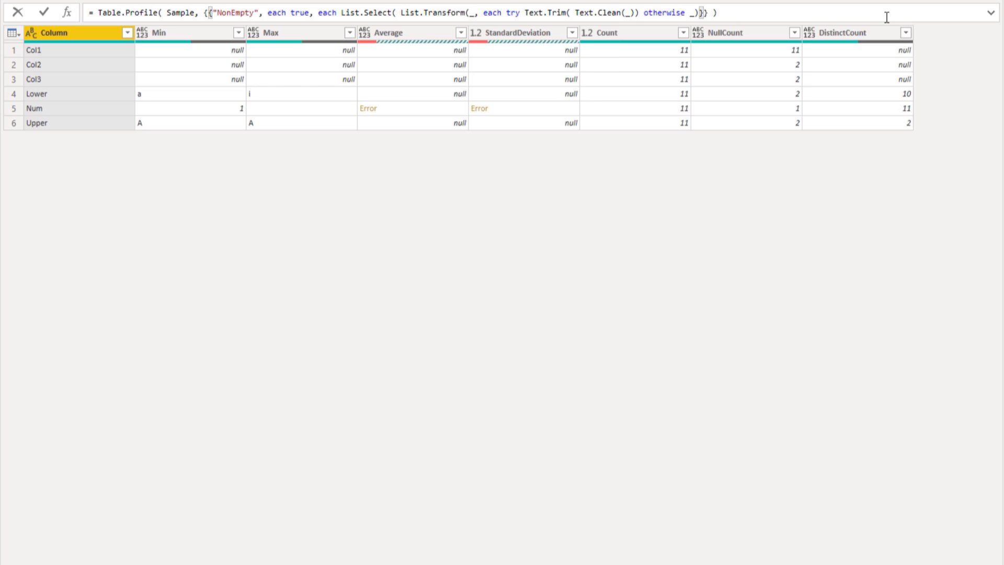
{"action": "type", "text": ", each _ <>\"\")"}
{"action": "left_click", "coordinate": [337, 16]}
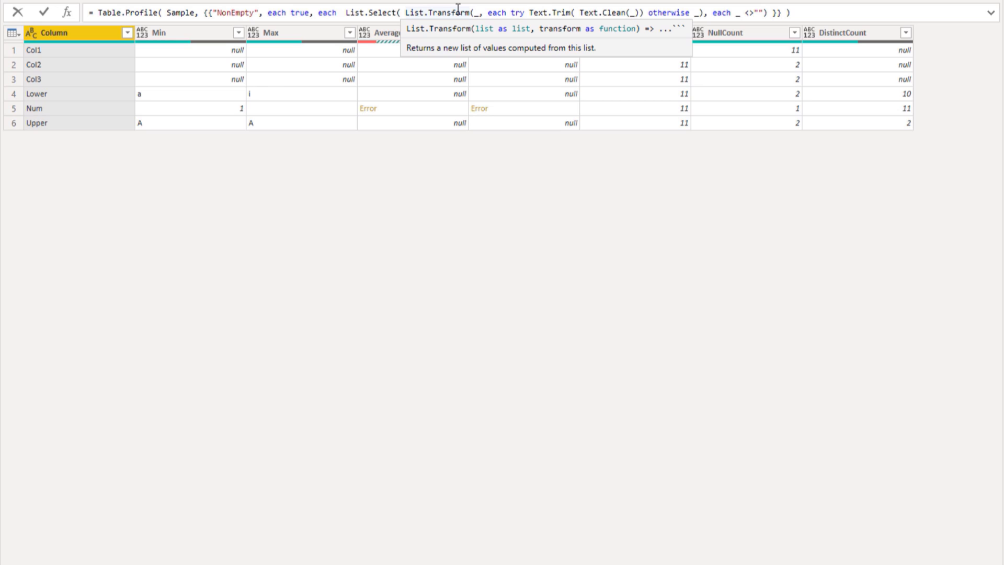
{"action": "type", "text": "lnn"}
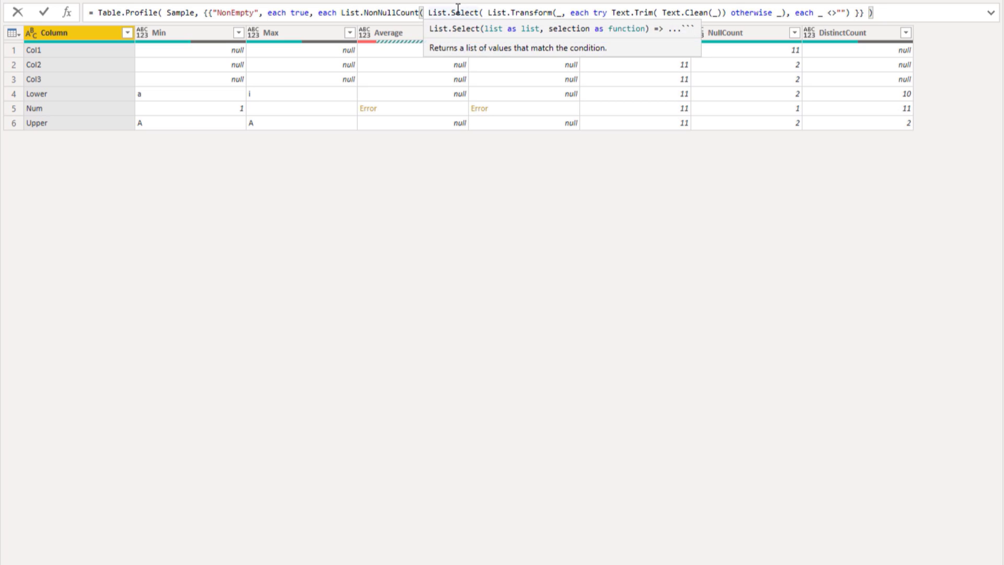
{"action": "left_click", "coordinate": [848, 13]}
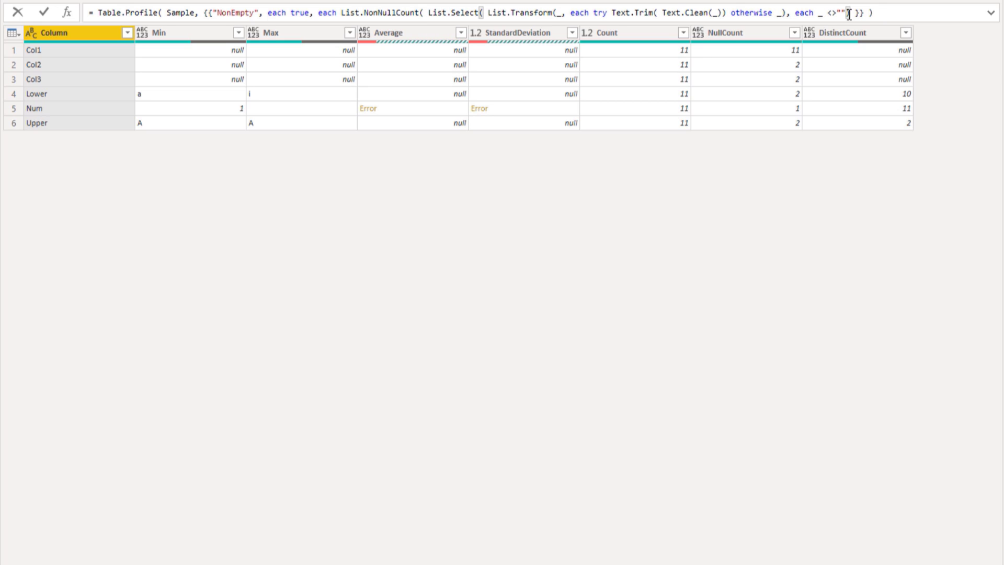
{"action": "type", "text": ")"}
Step: Apply the NonEmpty aggregate, then start a [[Column], [NonEmpty]] projection after Table.Profile
{"action": "left_click", "coordinate": [44, 13]}
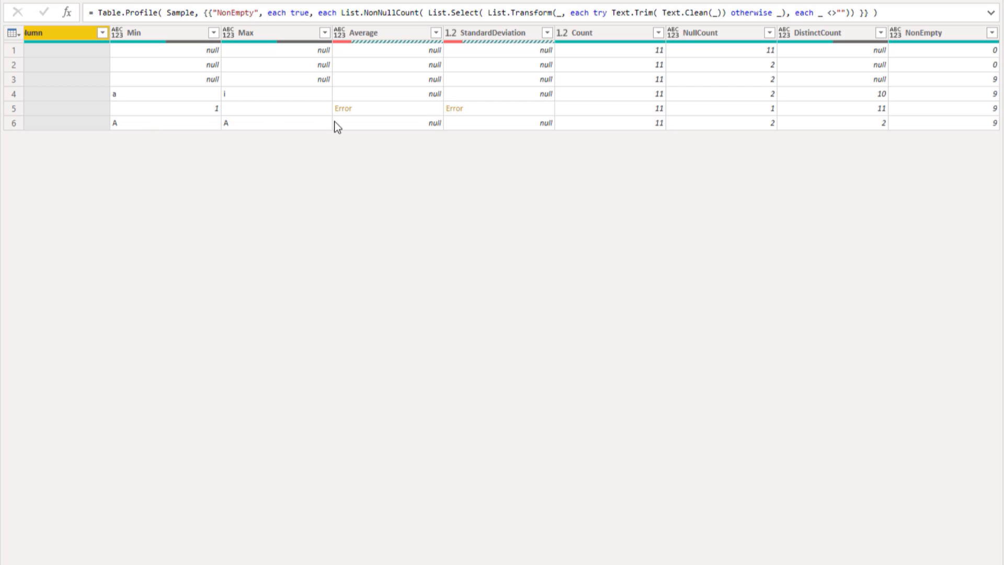
{"action": "left_click", "coordinate": [896, 13]}
{"action": "type", "text": "[[Column], "}
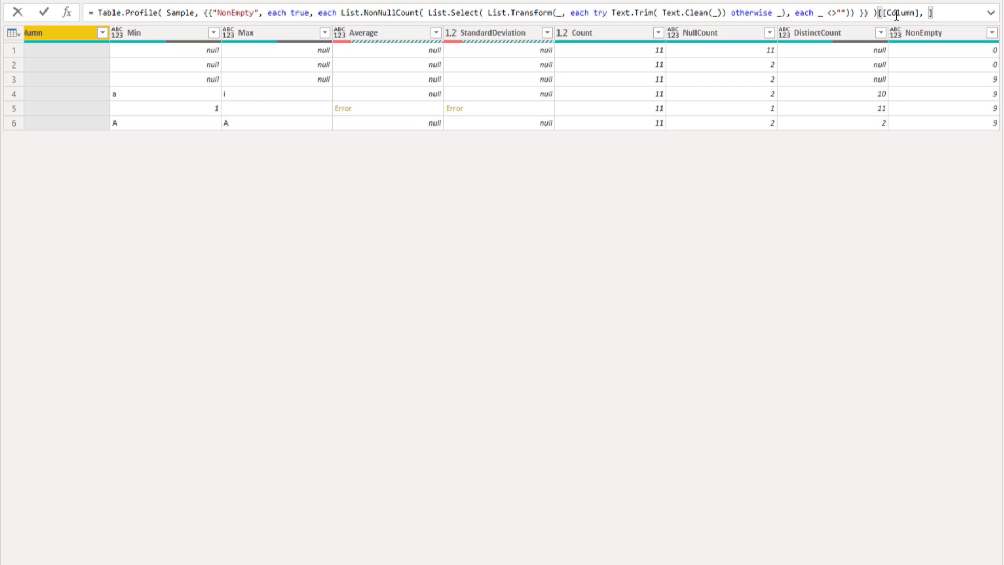
{"action": "type", "text": "[NonEmpty"}
Step: Keep only Column and NonEmpty in the profile, then edit the Filtered Rows condition
{"action": "left_click", "coordinate": [46, 16]}
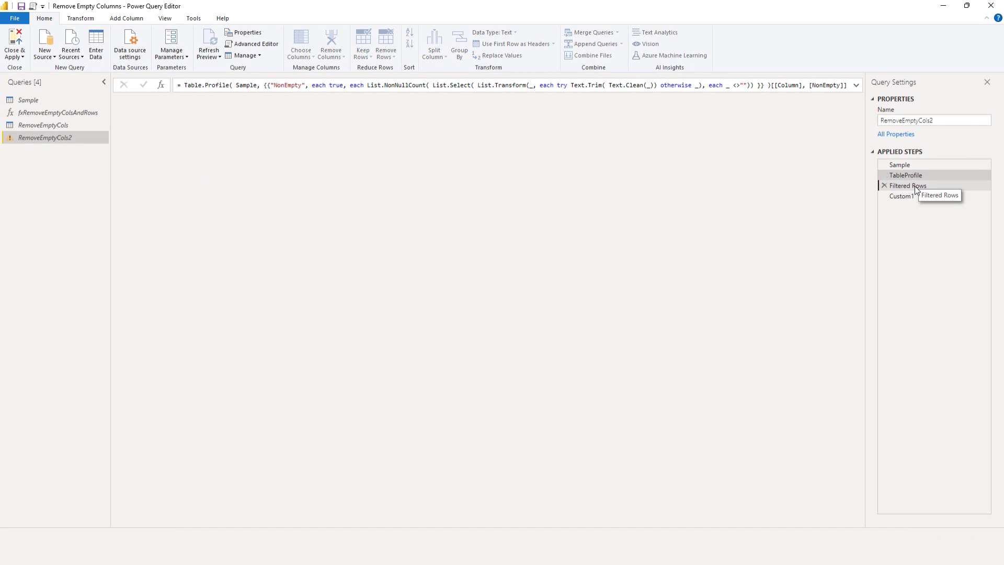
{"action": "left_click", "coordinate": [914, 186]}
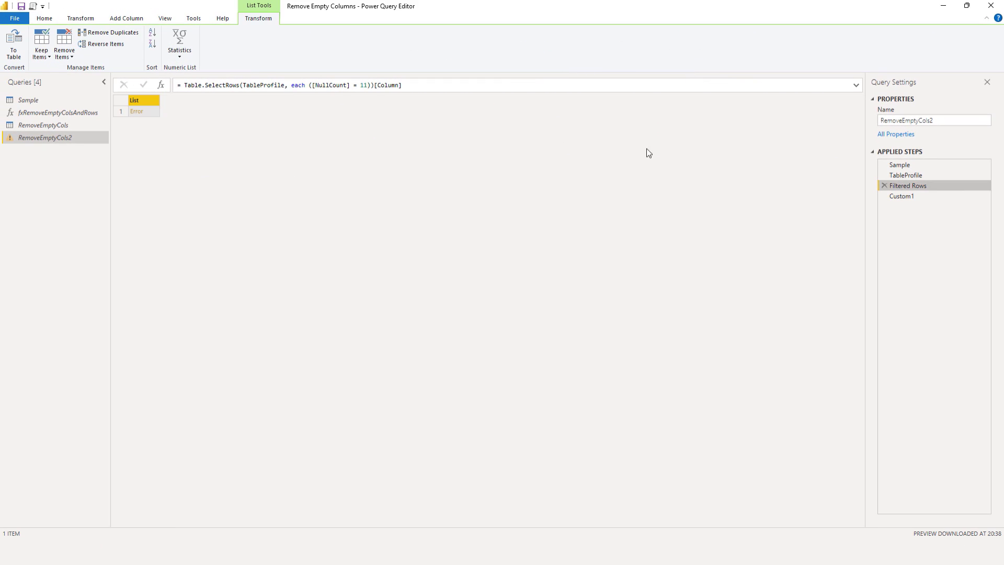
{"action": "left_click", "coordinate": [317, 86]}
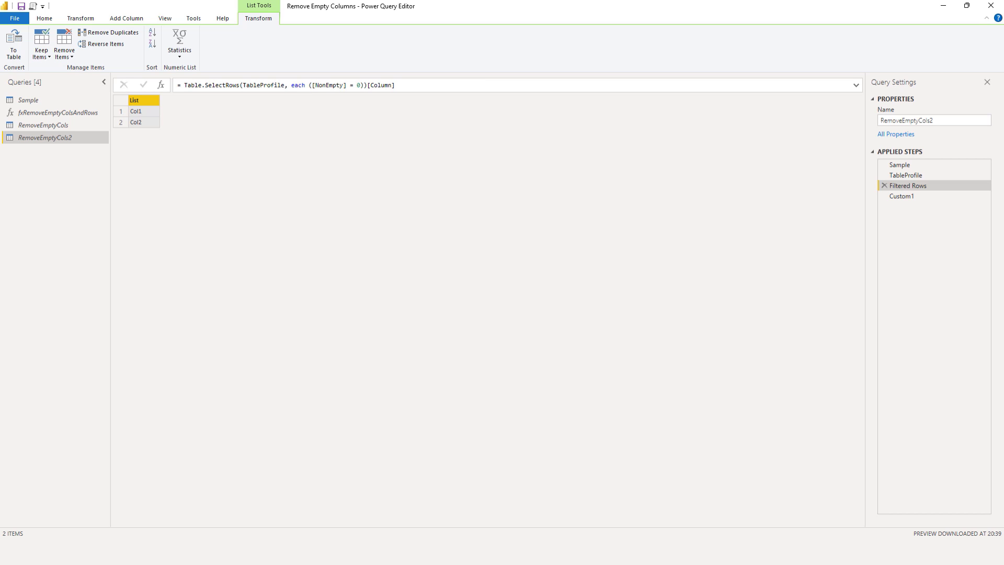
Step: Check the Custom1 result (Num, Lower, Upper, Col3), then select the fxRemoveEmptyColsAndRows query
{"action": "left_click", "coordinate": [909, 196]}
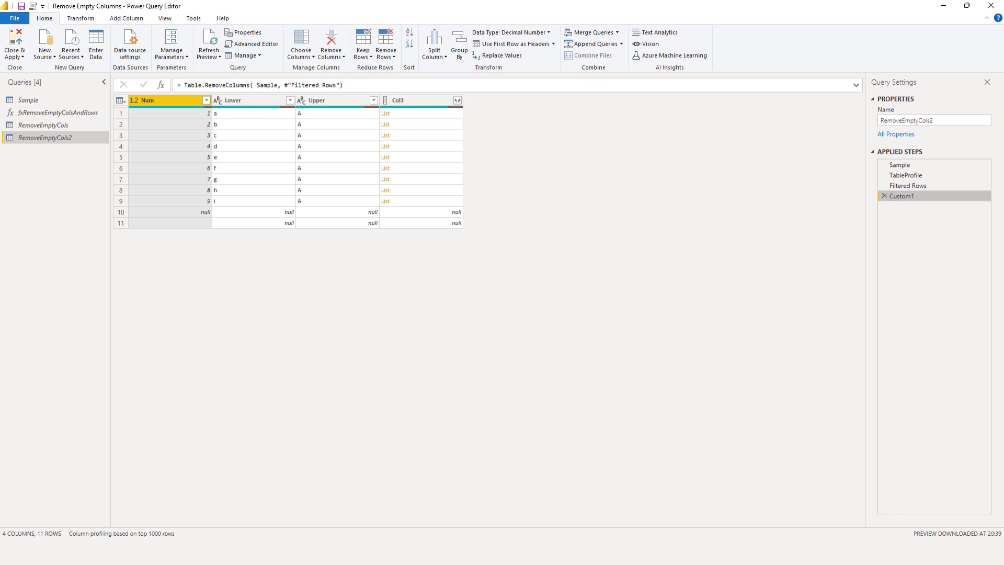
{"action": "left_click", "coordinate": [50, 112]}
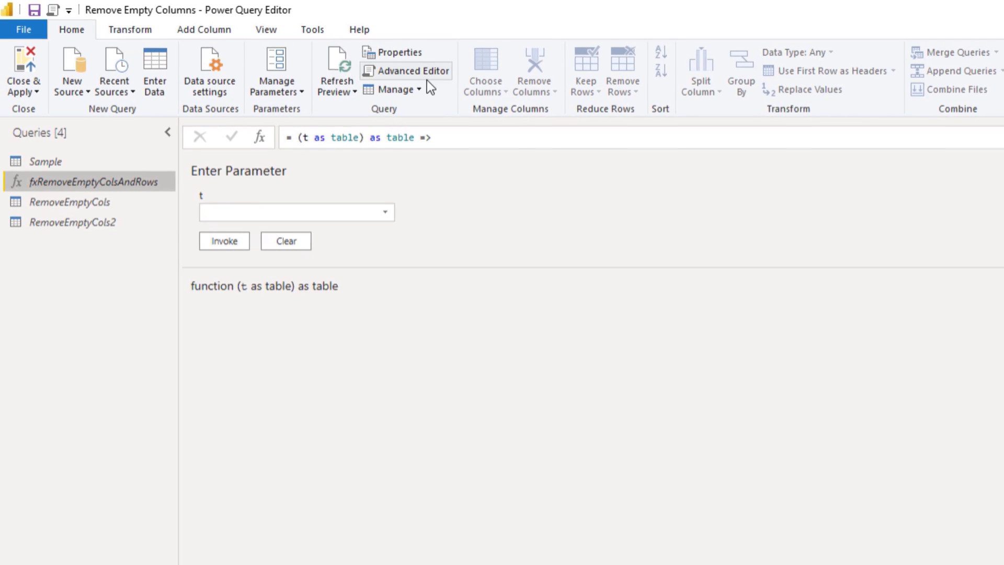
Step: Review the fxRemoveEmptyColsAndRows M code in the Advanced Editor, then close it
{"action": "left_click", "coordinate": [427, 78]}
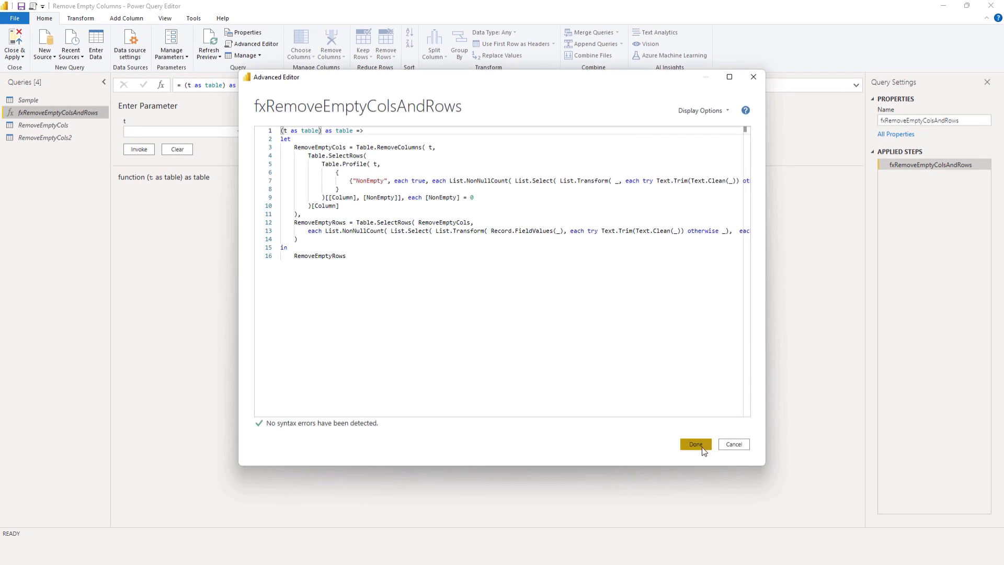
{"action": "left_click", "coordinate": [764, 511]}
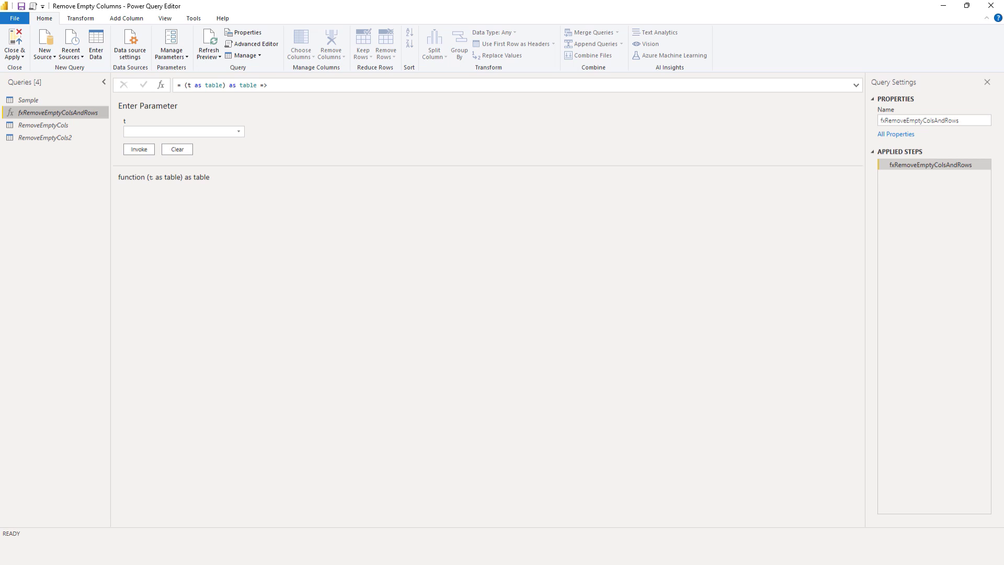